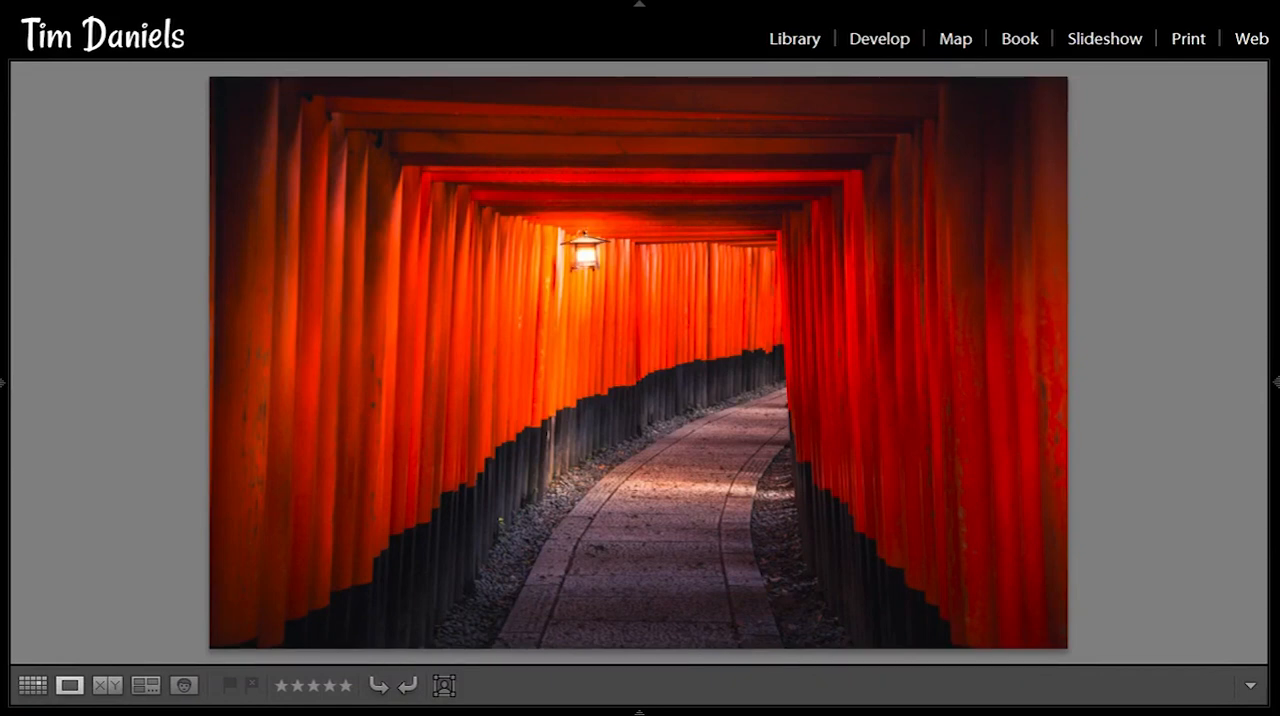
- Open the unlit-lantern version of the torii gate photo for developing and hide the preset list
{"action": "key", "text": "d"}
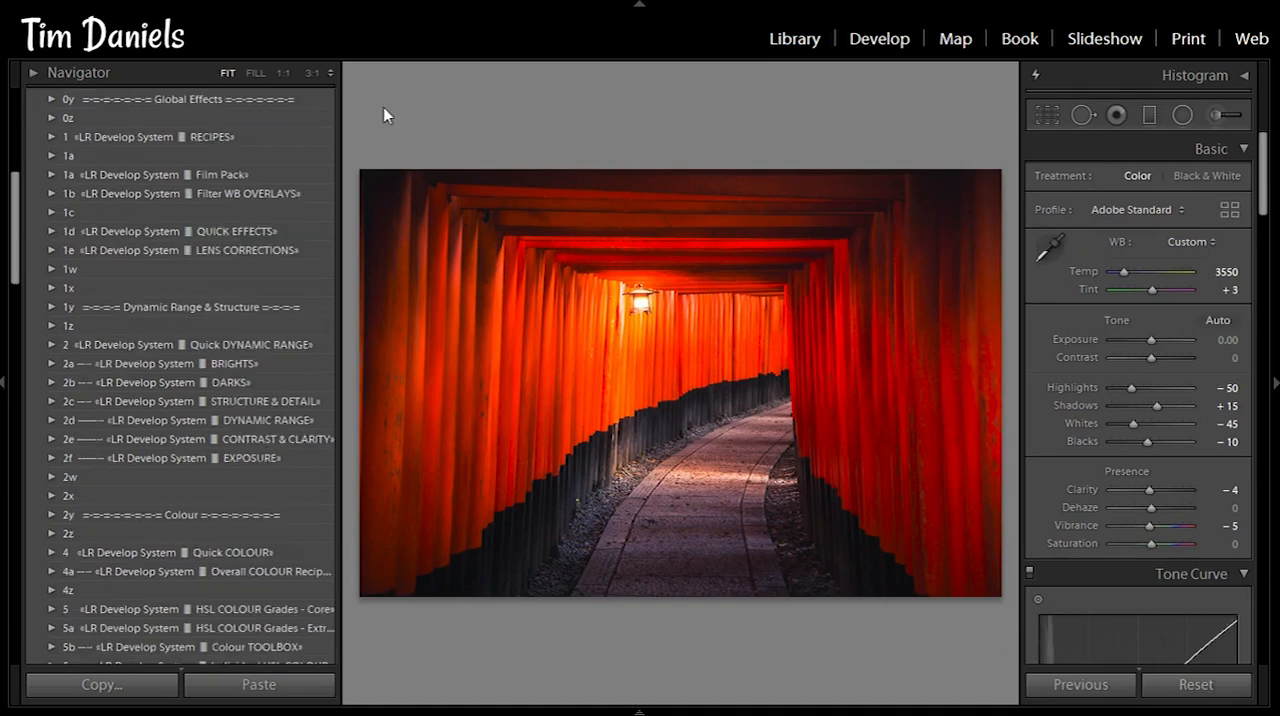
{"action": "key", "text": "Right"}
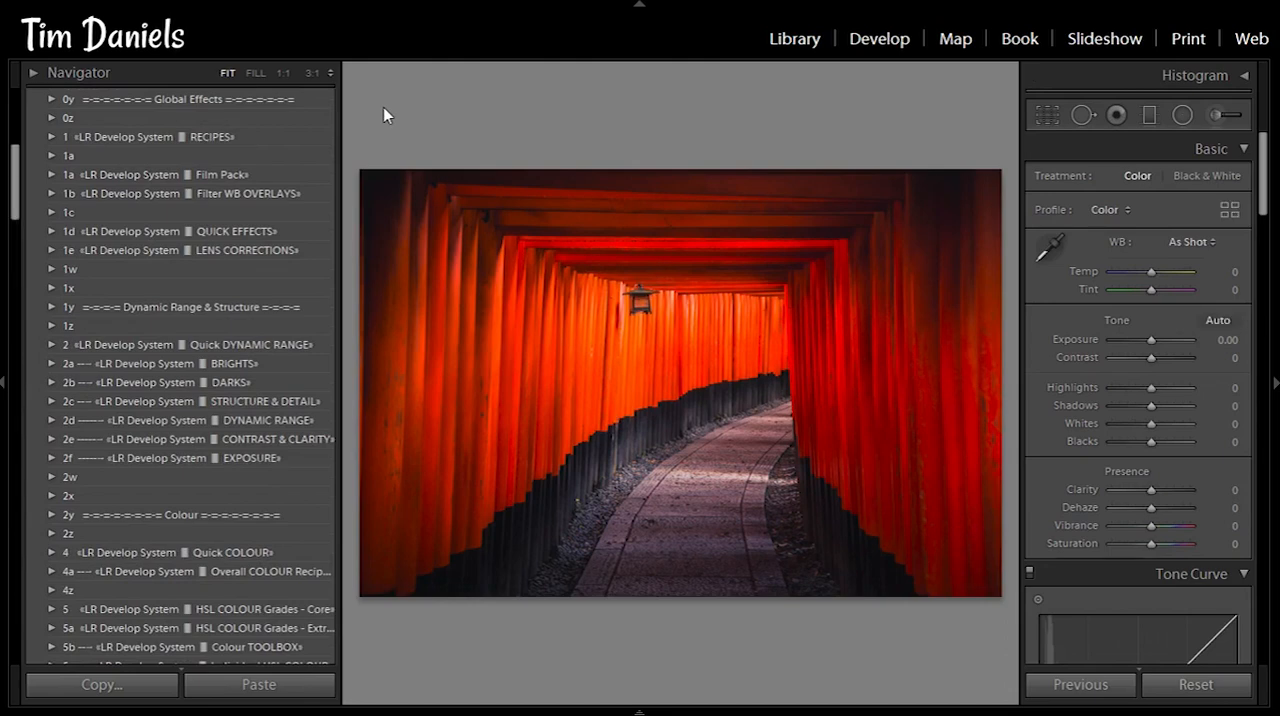
{"action": "key", "text": "F7"}
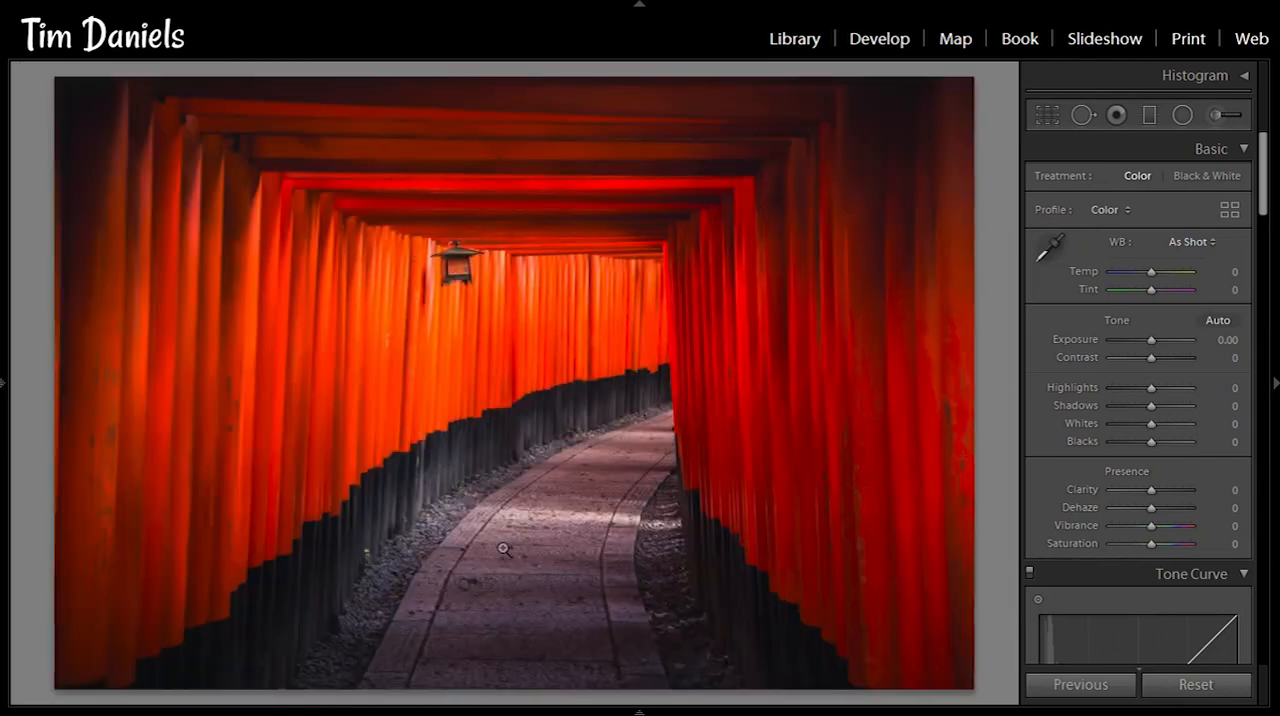
- Add a small radial filter over the lantern's glass using the effect preset 8e Turn on Streetlight
{"action": "left_click", "coordinate": [1165, 122]}
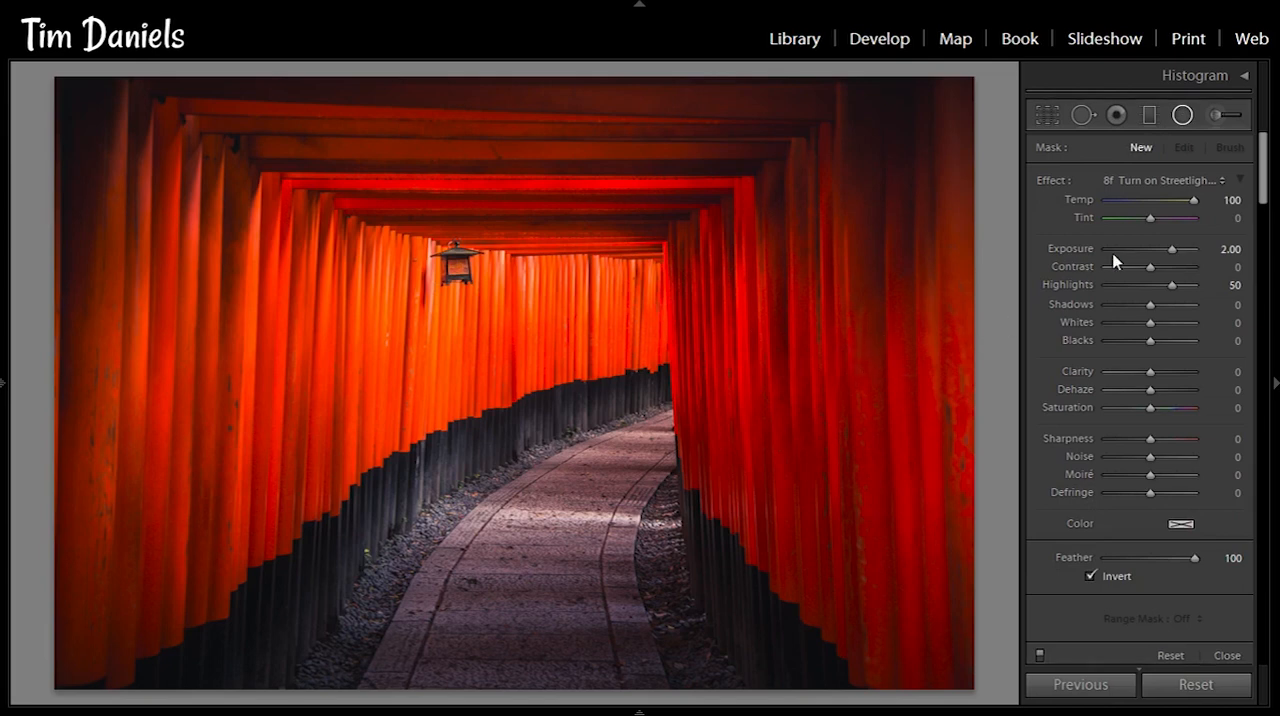
{"action": "left_click", "coordinate": [1168, 186]}
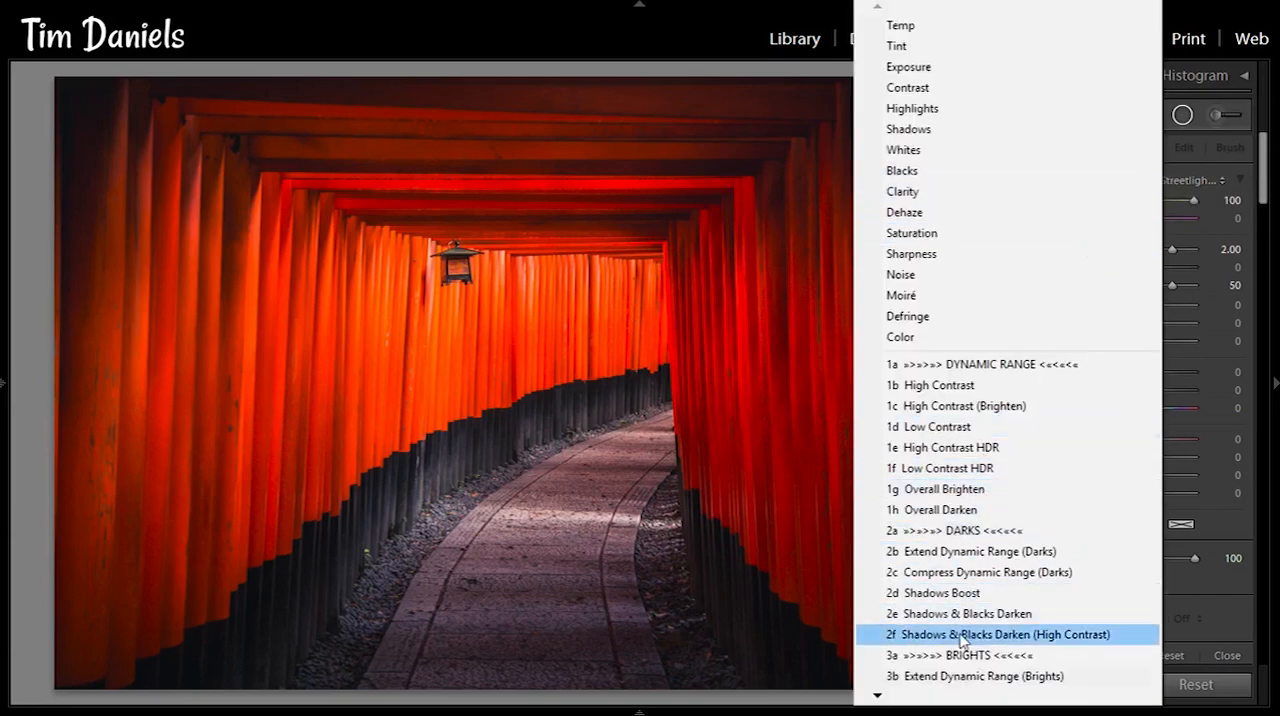
{"action": "mouse_move", "coordinate": [949, 694]}
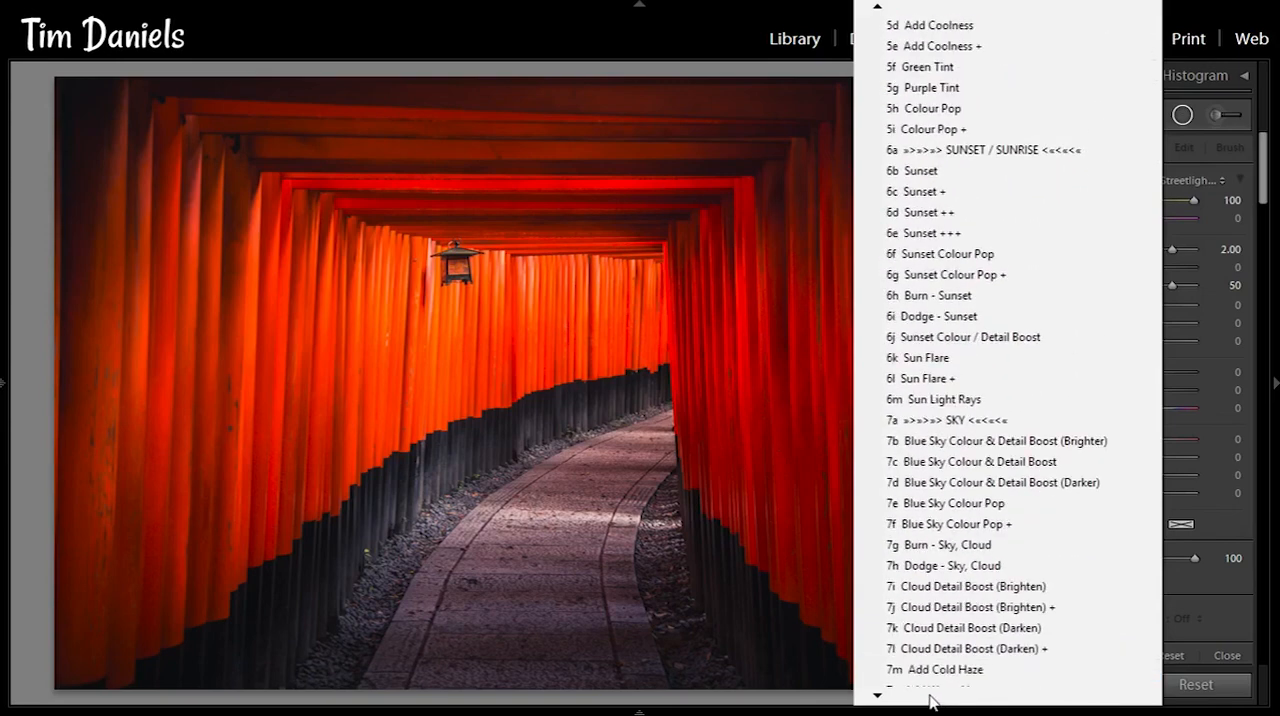
{"action": "left_click", "coordinate": [941, 546]}
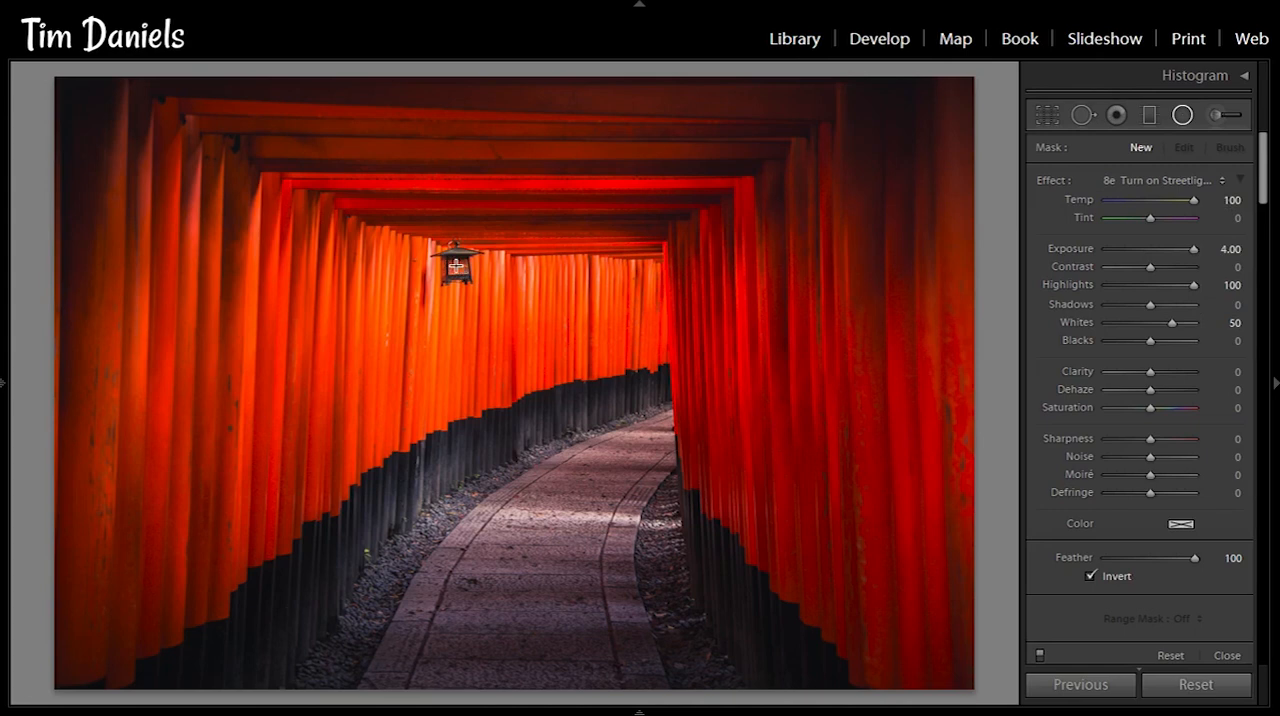
{"action": "left_click_drag", "start_coordinate": [456, 266], "coordinate": [466, 271]}
{"action": "left_click_drag", "start_coordinate": [466, 271], "coordinate": [466, 272]}
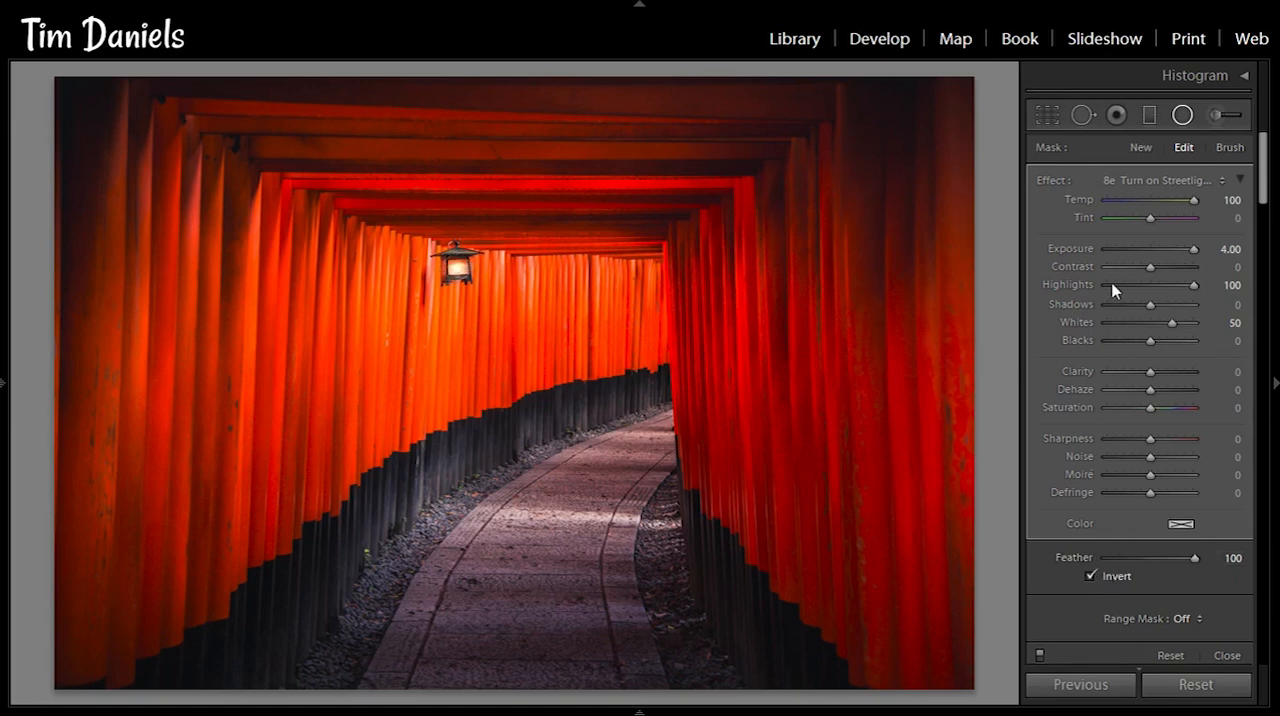
- Add a second radial filter as a tall ellipse around the lantern with exposure 2.00, highlights 50 and whites 0
{"action": "left_click", "coordinate": [1140, 148]}
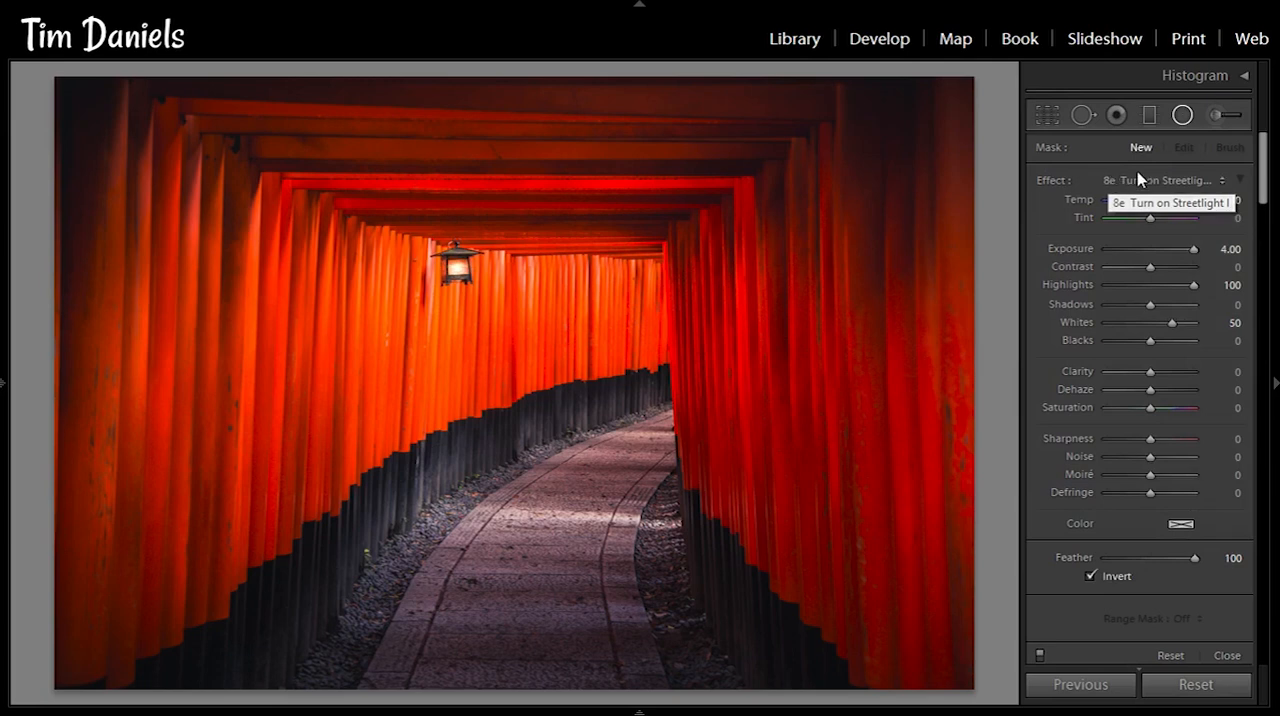
{"action": "left_click", "coordinate": [1222, 248]}
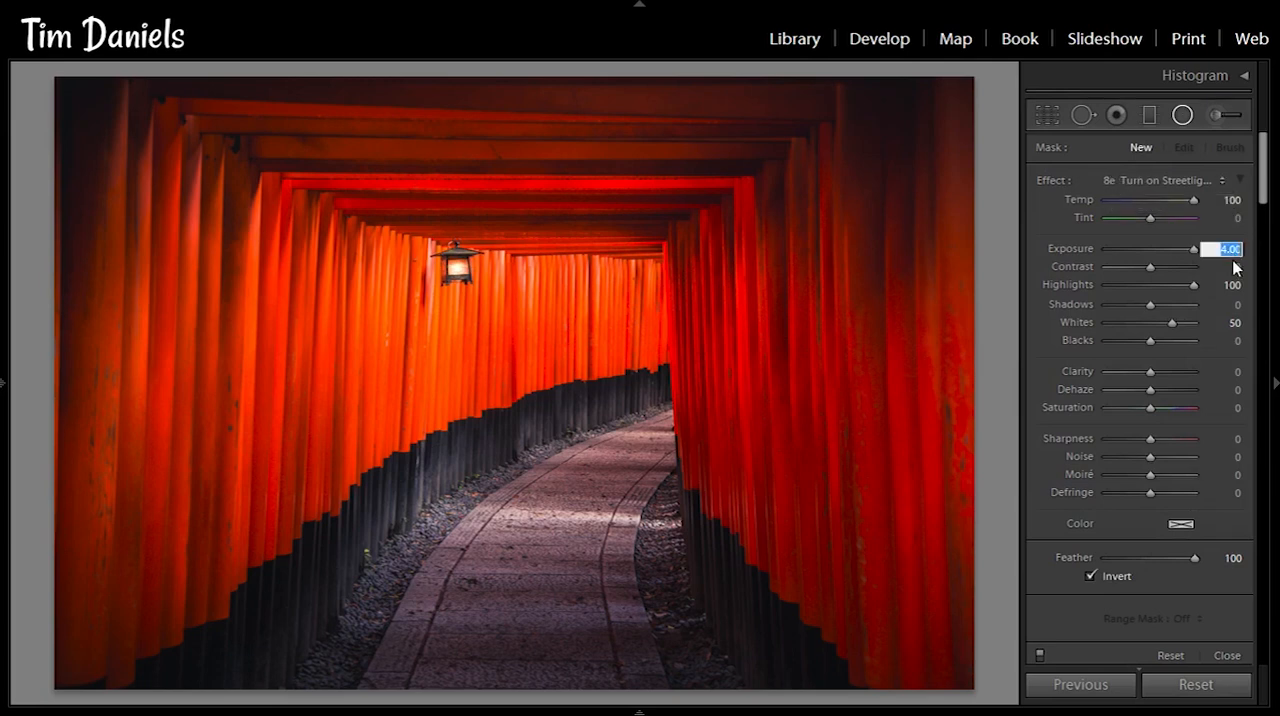
{"action": "type", "text": "2"}
{"action": "key", "text": "Tab"}
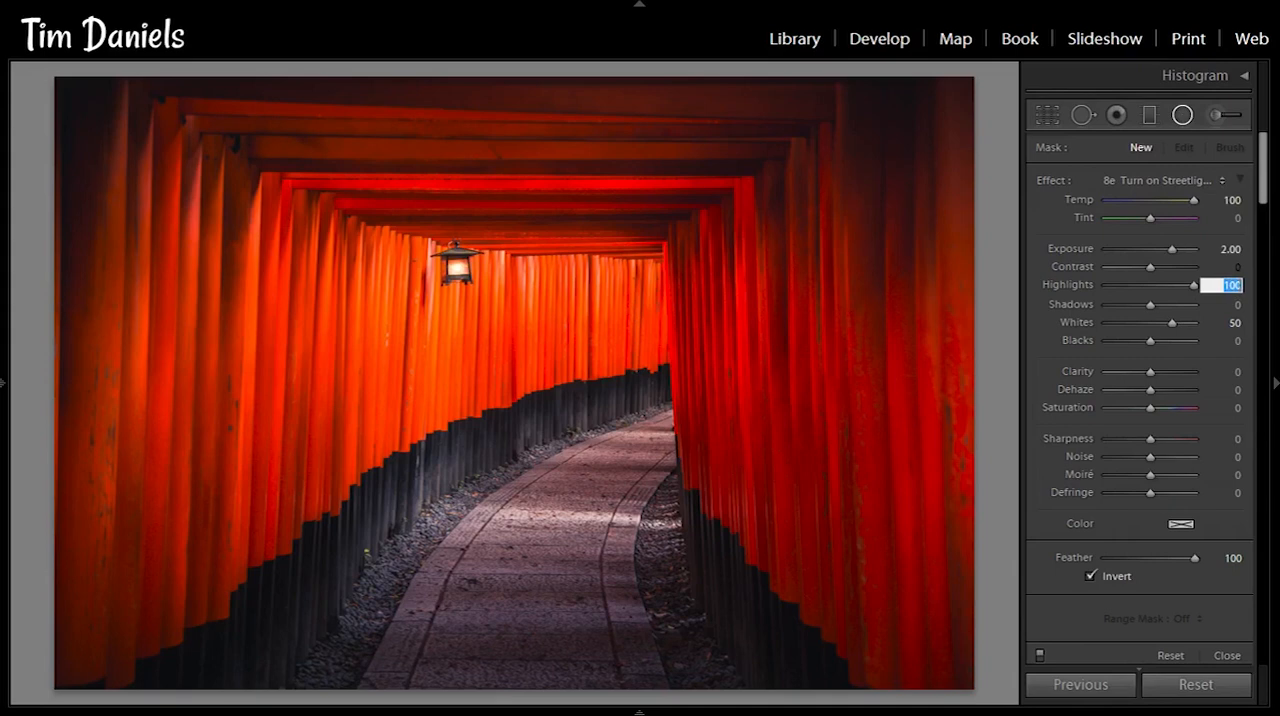
{"action": "type", "text": "50"}
{"action": "key", "text": "Tab"}
{"action": "key", "text": "Tab"}
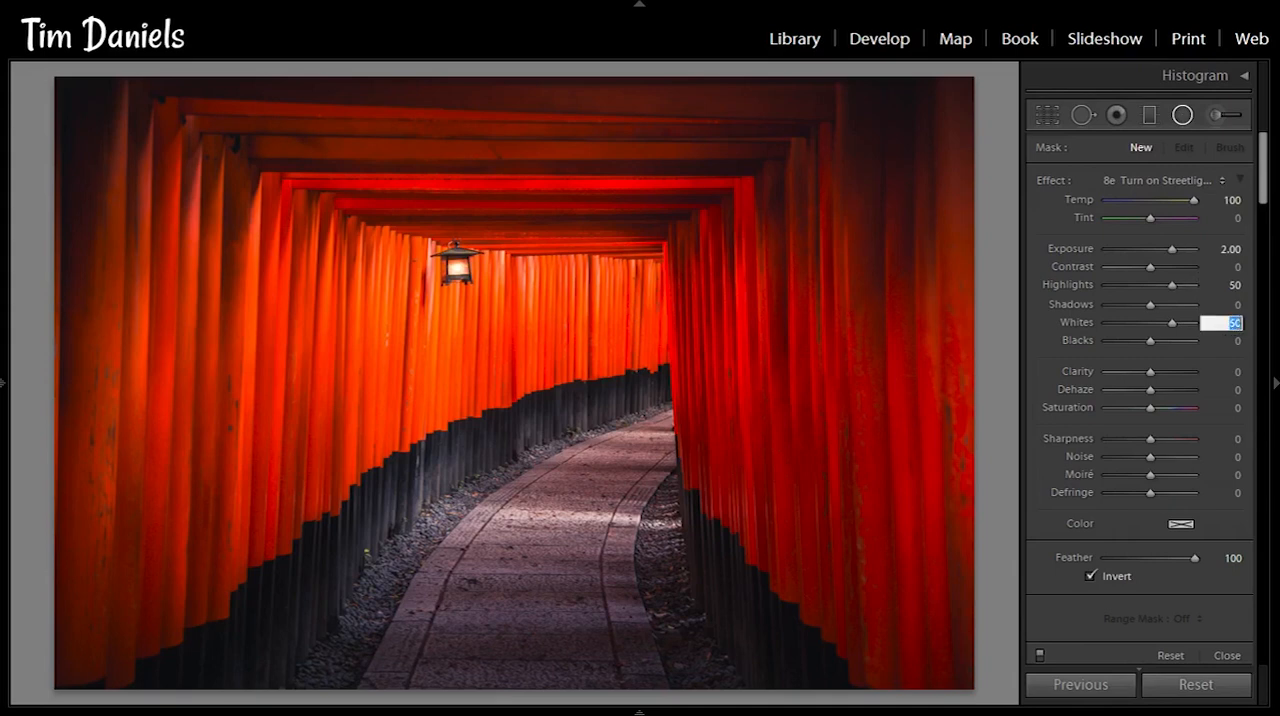
{"action": "type", "text": "0"}
{"action": "key", "text": "Return"}
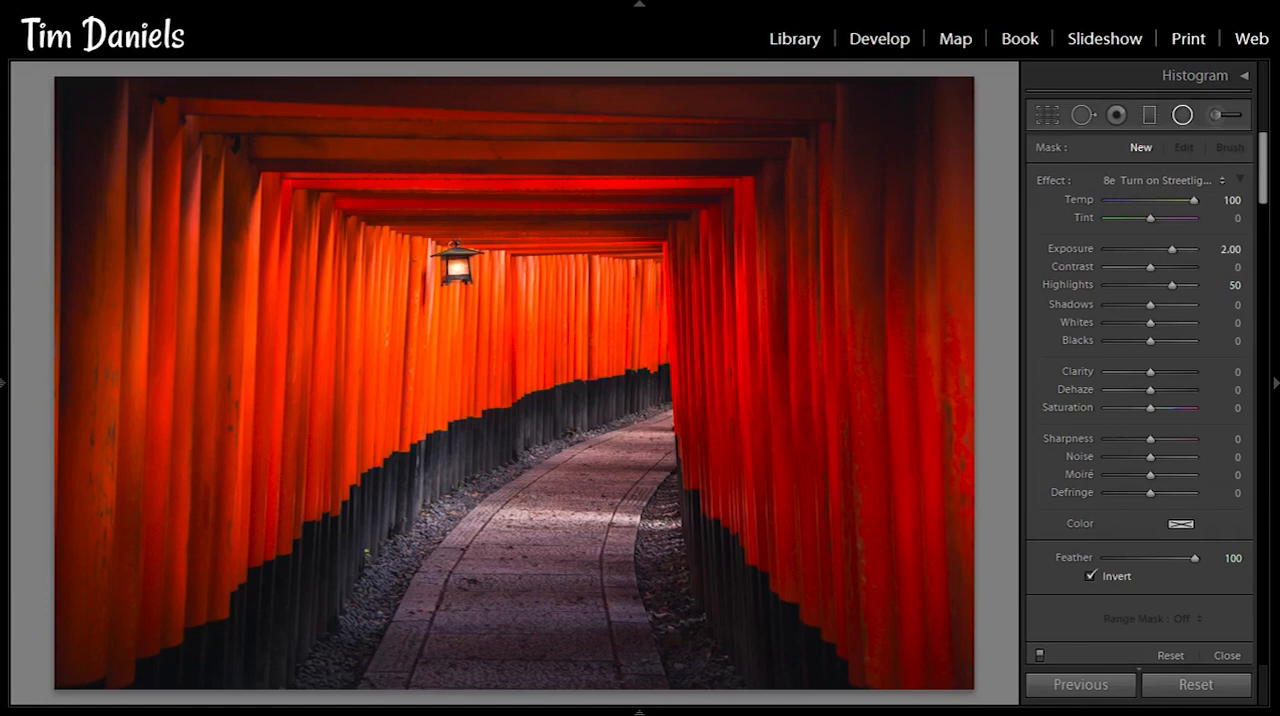
{"action": "left_click_drag", "start_coordinate": [455, 289], "coordinate": [470, 255]}
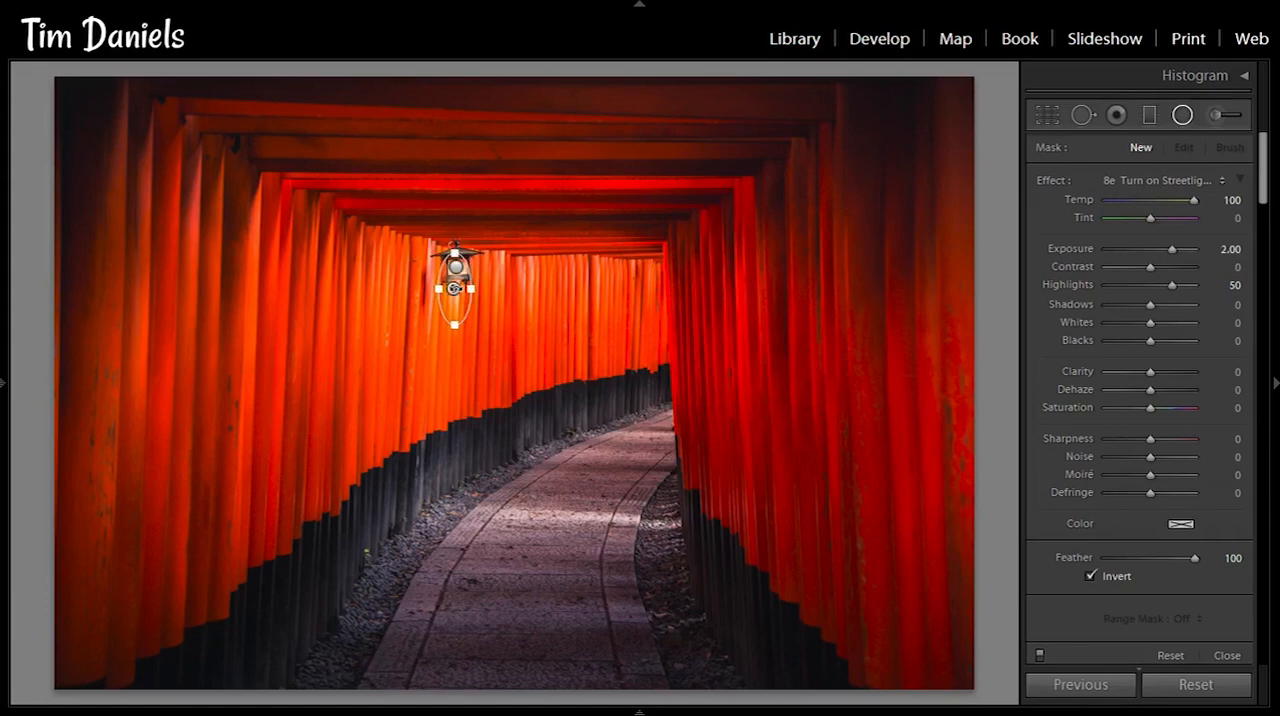
{"action": "left_click", "coordinate": [453, 288]}
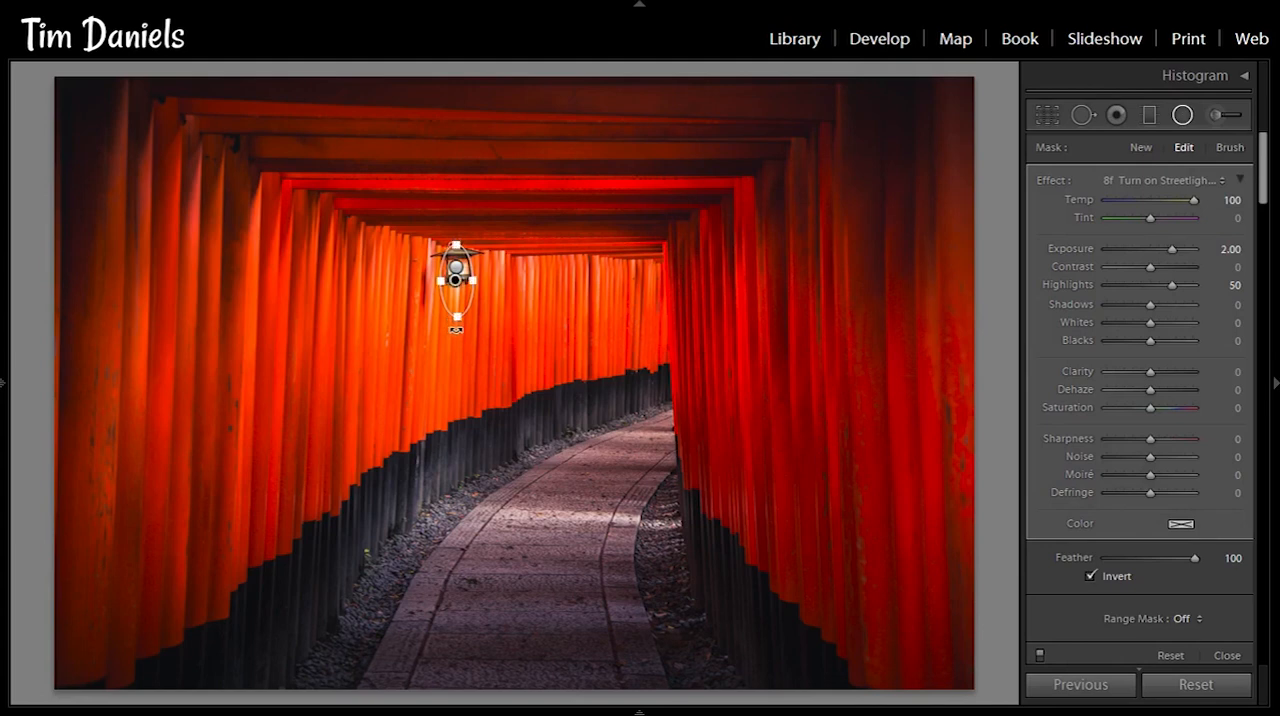
- Add a new radial filter as a wide, flat ellipse on the ceiling beams and centre it directly above the lantern
{"action": "left_click", "coordinate": [1140, 148]}
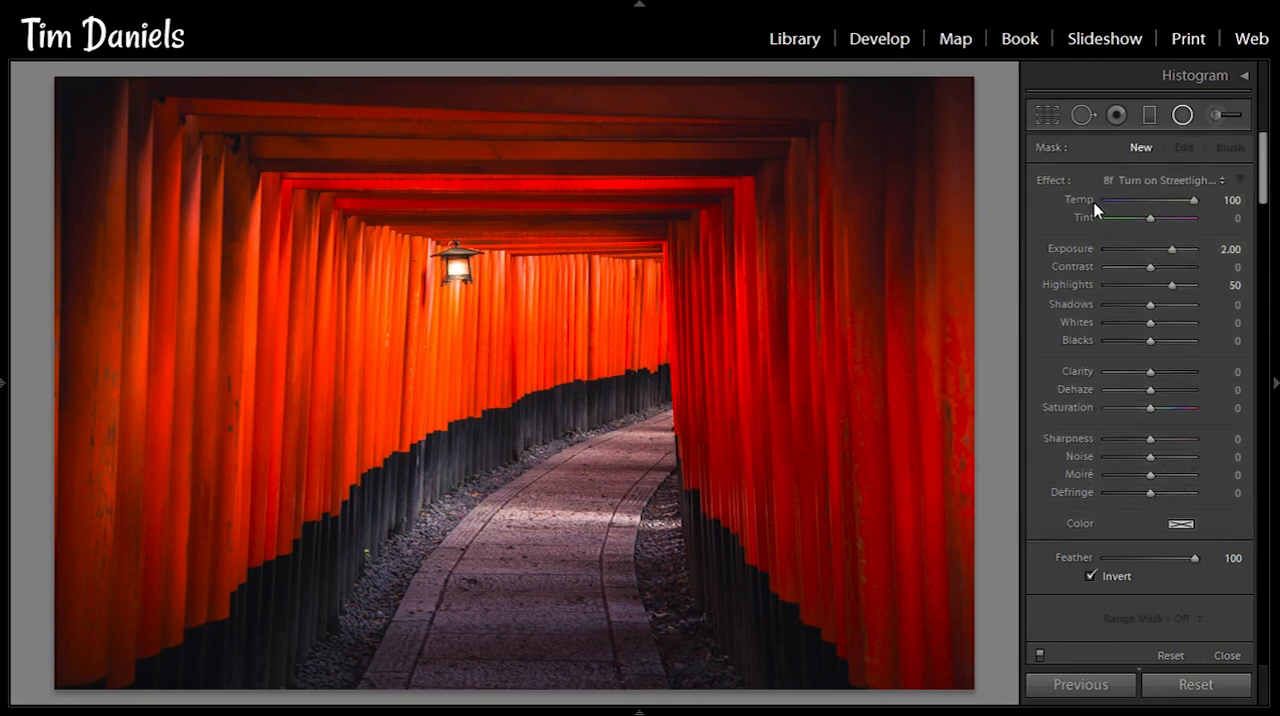
{"action": "left_click_drag", "start_coordinate": [437, 224], "coordinate": [494, 234]}
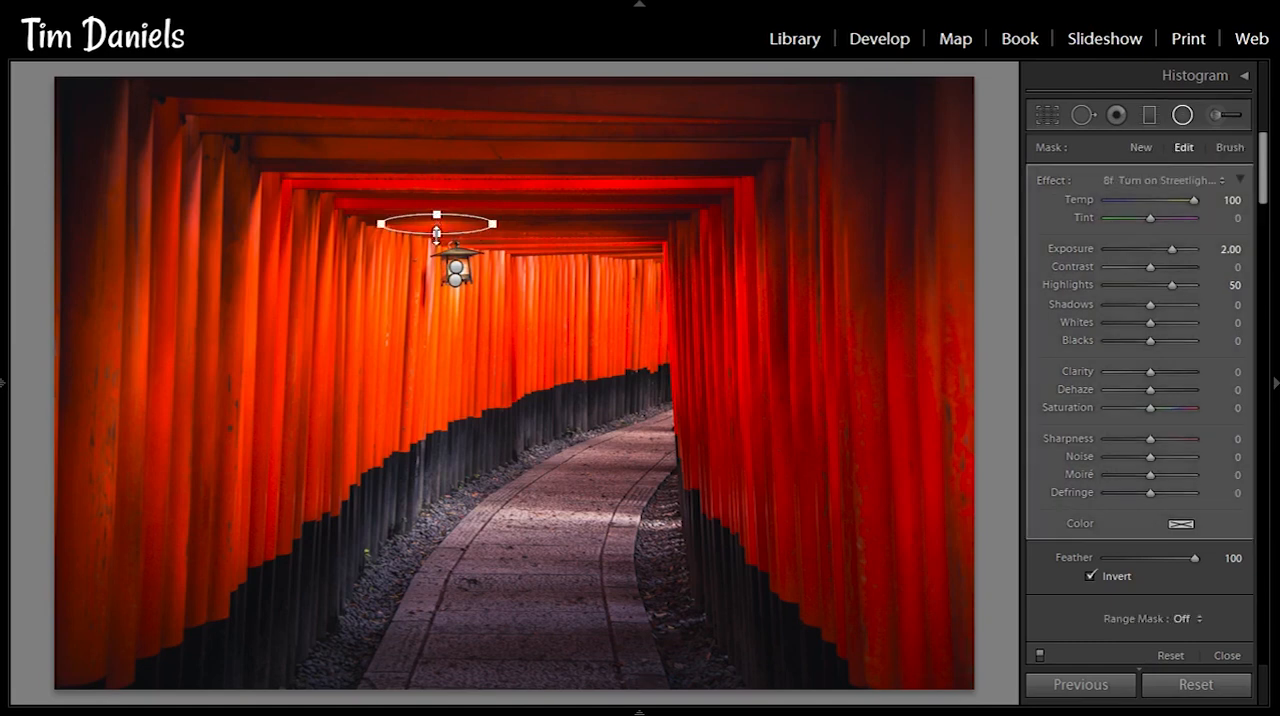
{"action": "left_click_drag", "start_coordinate": [437, 235], "coordinate": [454, 230]}
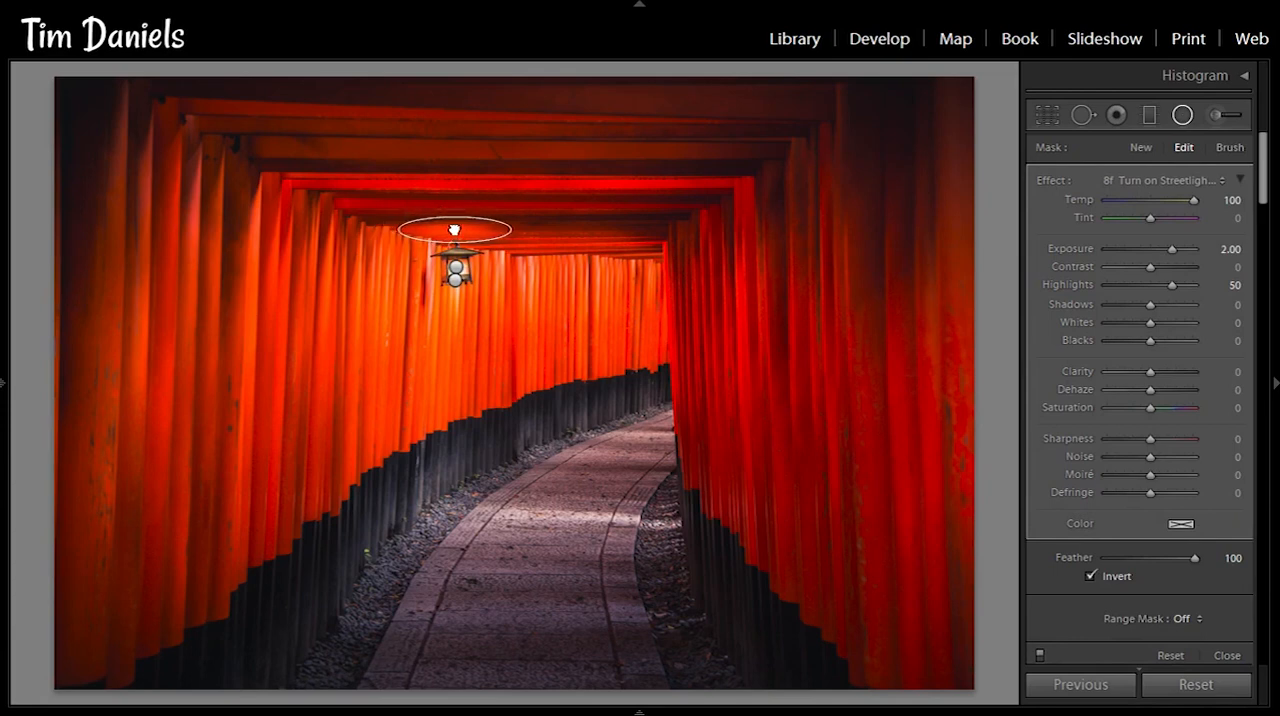
- Add a new radial filter as a narrow upright ellipse on the posts just left of the lantern
{"action": "left_click", "coordinate": [1140, 148]}
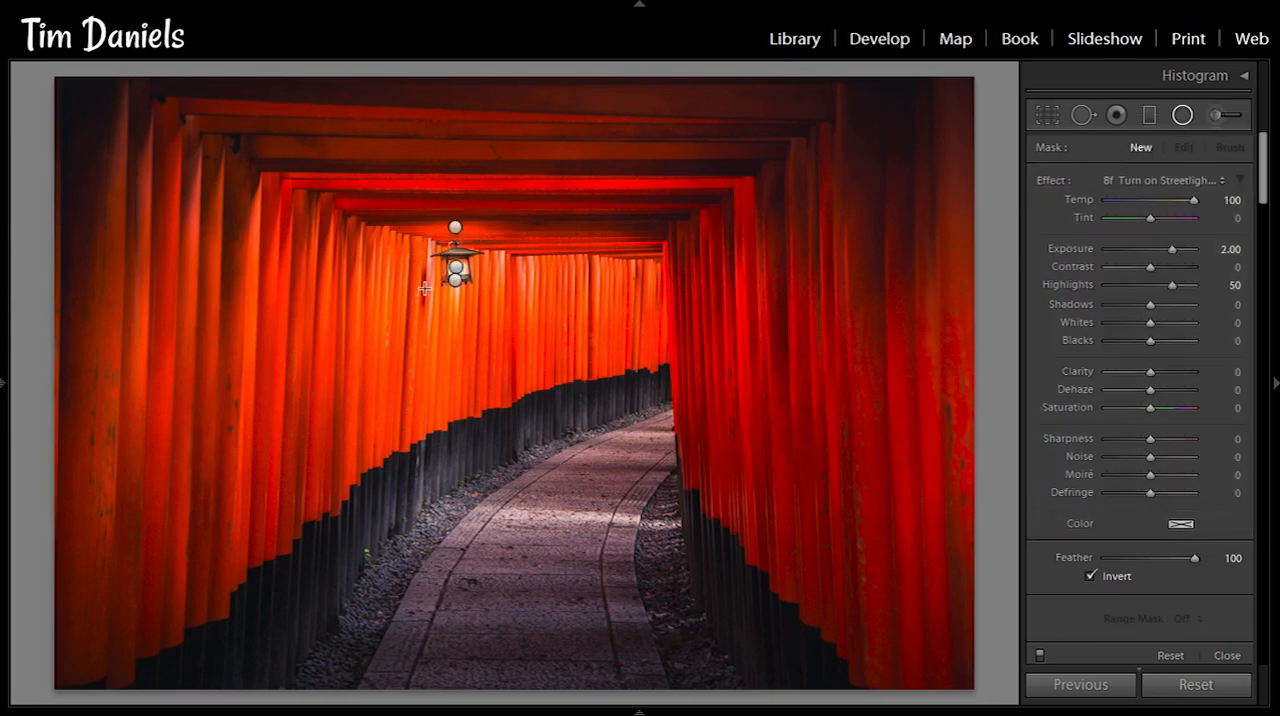
{"action": "left_click_drag", "start_coordinate": [411, 258], "coordinate": [426, 296]}
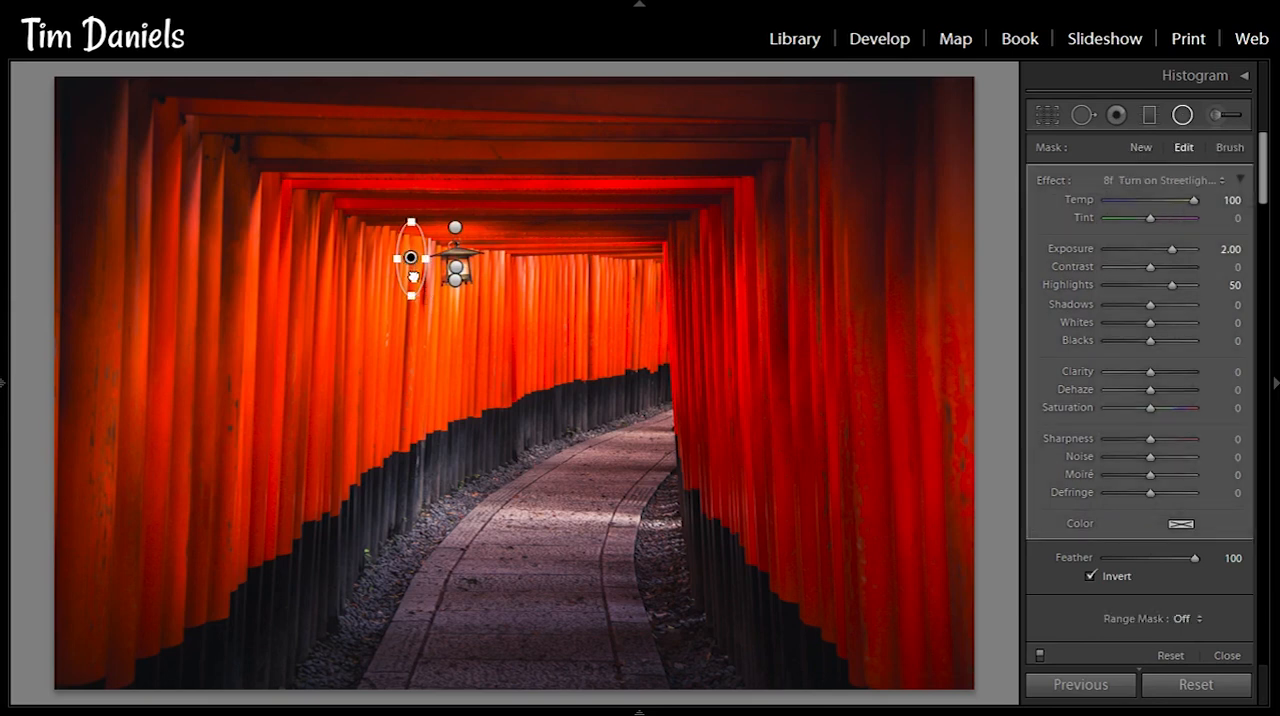
{"action": "left_click_drag", "start_coordinate": [413, 276], "coordinate": [413, 284]}
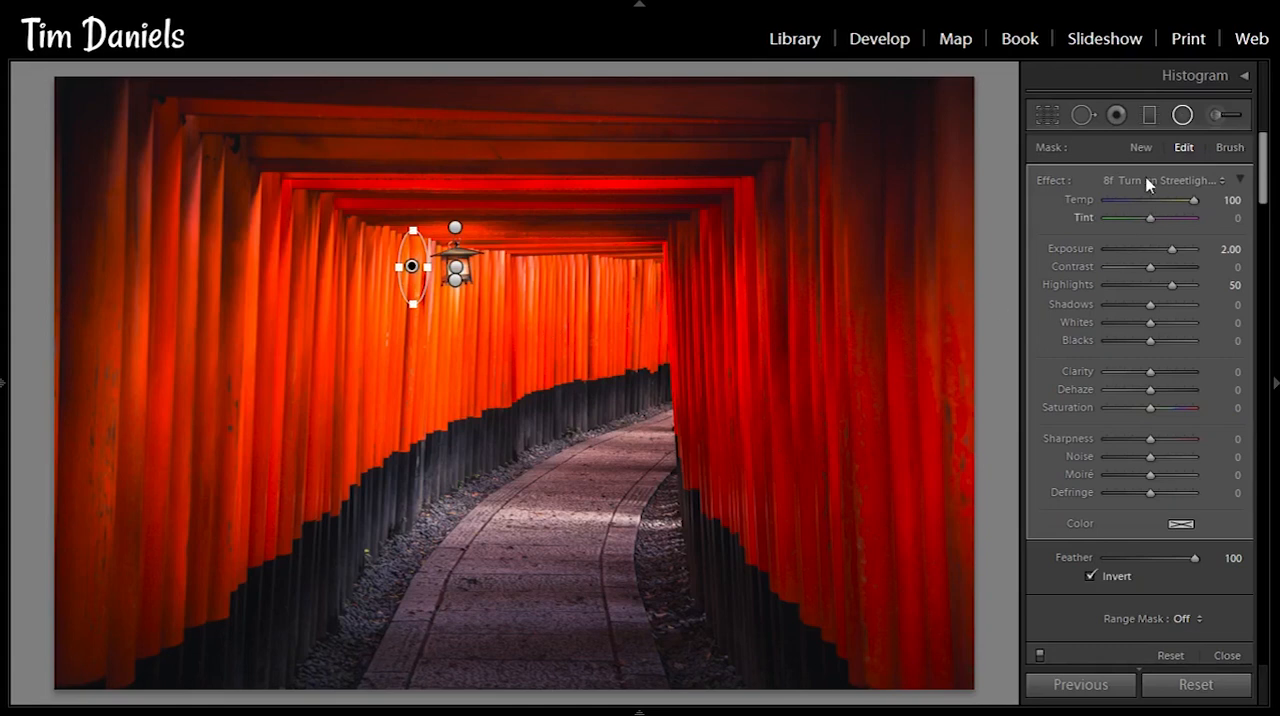
- Add a large upright elliptical radial filter on the posts below left of the lantern with exposure 1.00, temp 75 and highlights 25
{"action": "left_click", "coordinate": [1138, 148]}
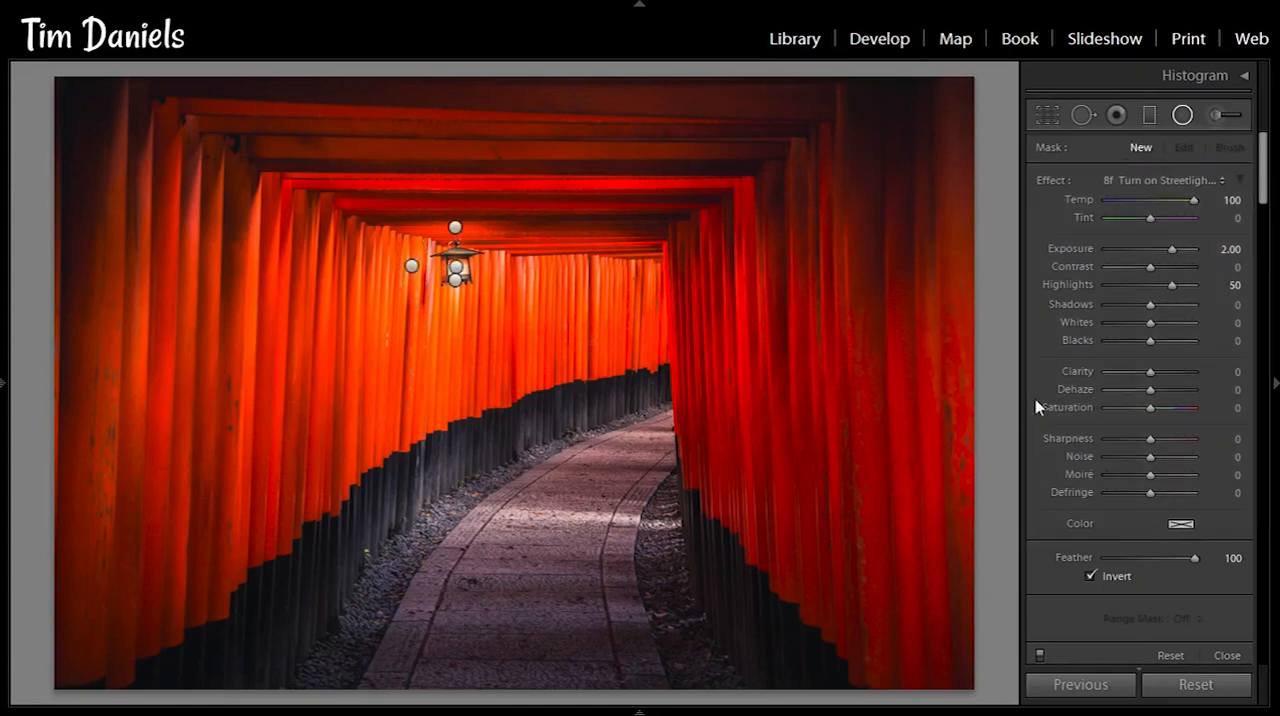
{"action": "left_click", "coordinate": [1228, 249]}
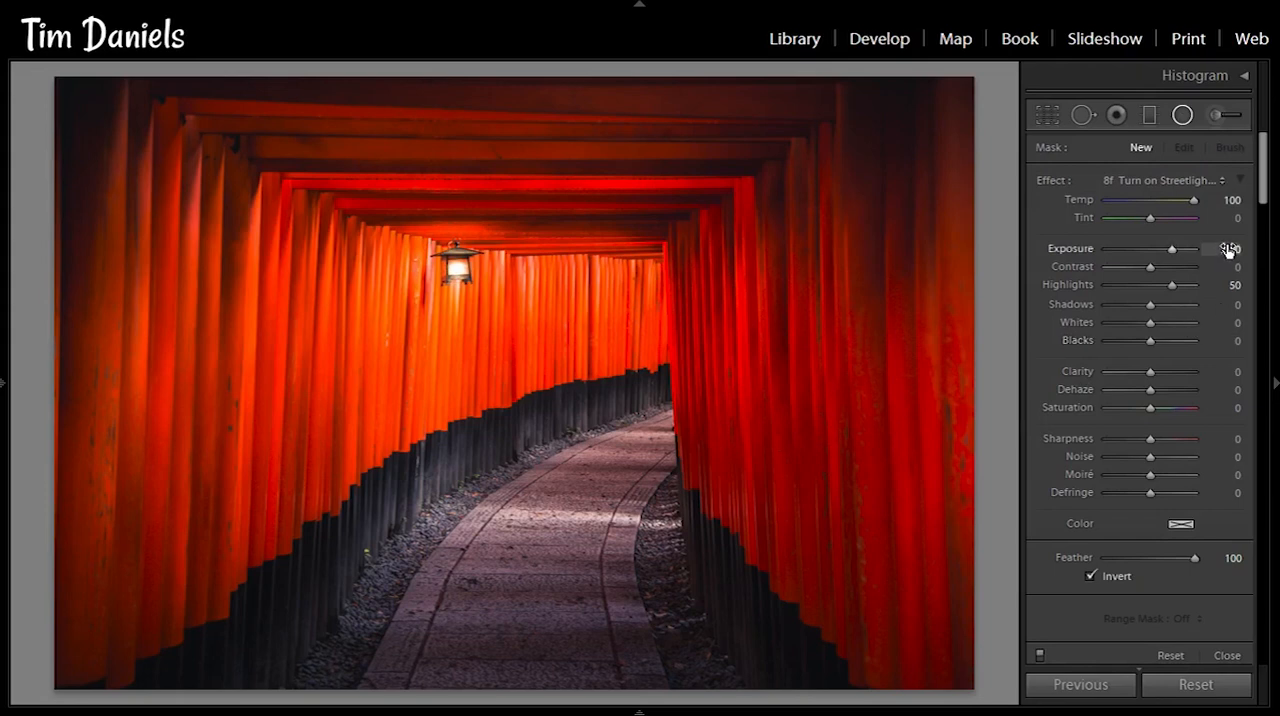
{"action": "type", "text": "1"}
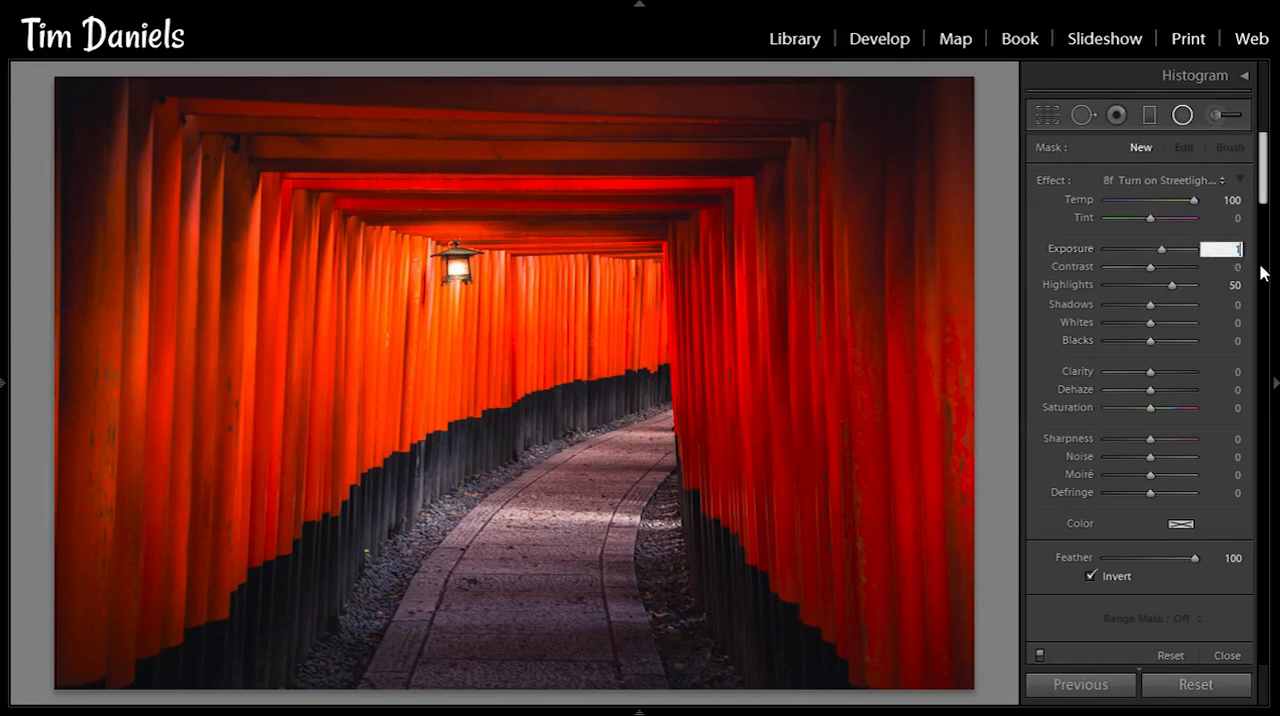
{"action": "key", "text": "Return"}
{"action": "left_click", "coordinate": [1230, 200]}
{"action": "type", "text": "75"}
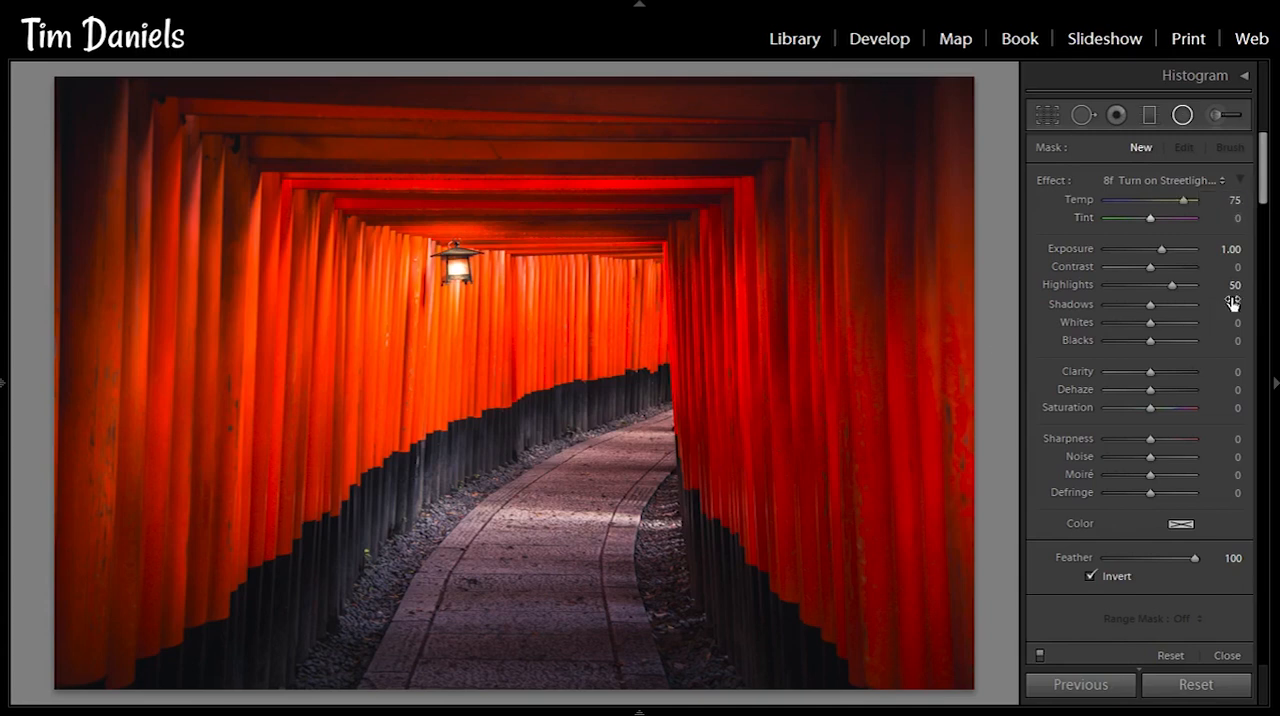
{"action": "left_click", "coordinate": [1232, 286]}
{"action": "type", "text": "25"}
{"action": "mouse_move", "coordinate": [409, 345]}
{"action": "left_click_drag", "start_coordinate": [409, 345], "coordinate": [438, 456]}
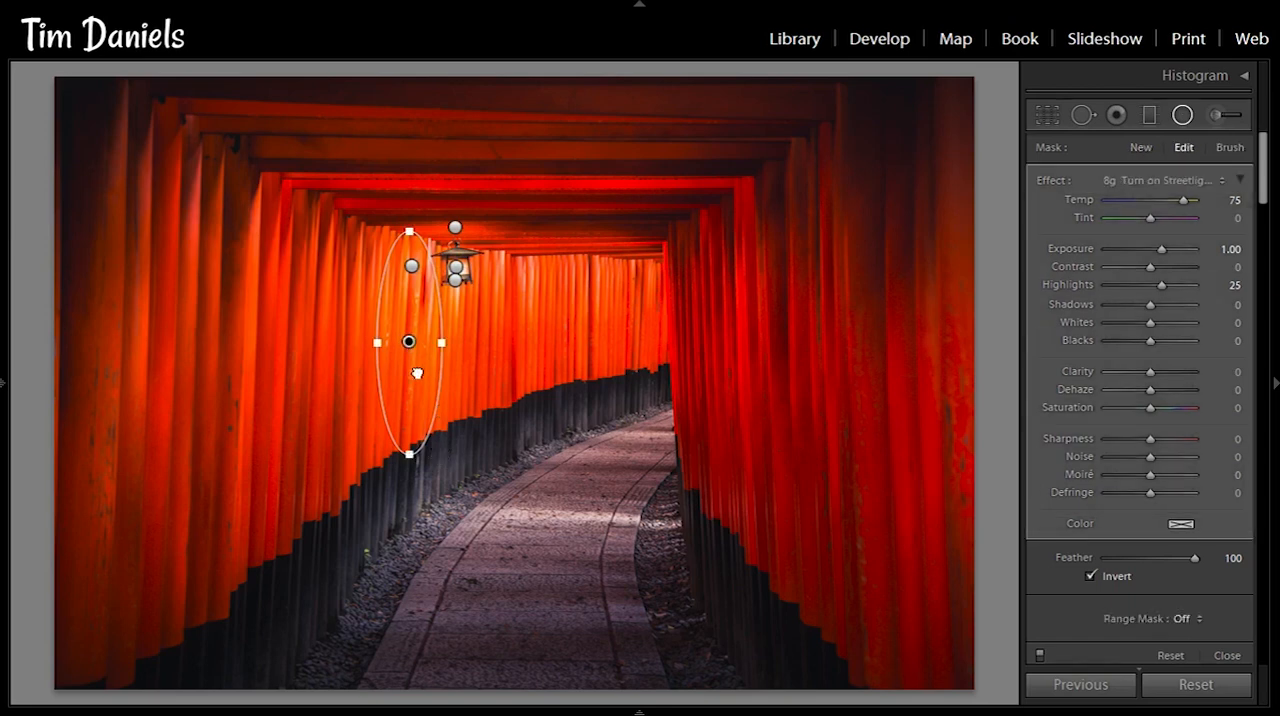
- Add a radial filter with exposure 0 as a wide ellipse across the bright patch of the path, adjusting its position and width
{"action": "left_click", "coordinate": [1130, 160]}
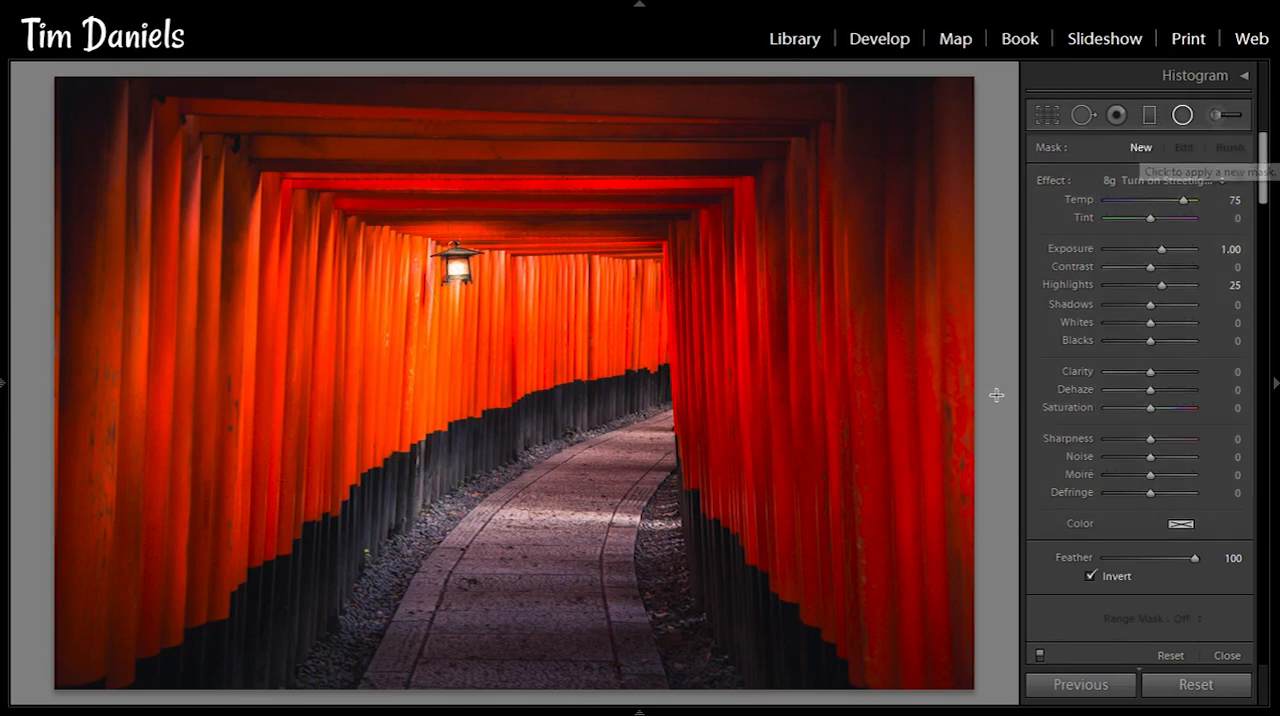
{"action": "left_click", "coordinate": [1224, 249]}
{"action": "type", "text": "0"}
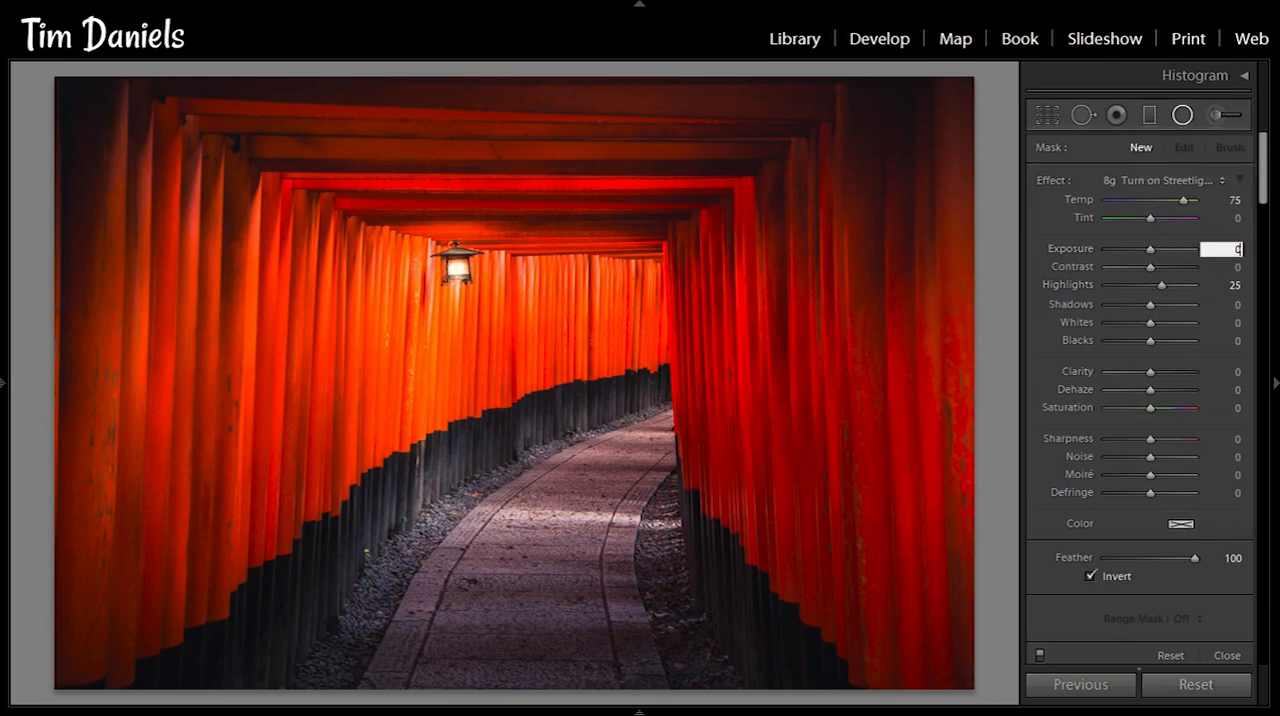
{"action": "key", "text": "Return"}
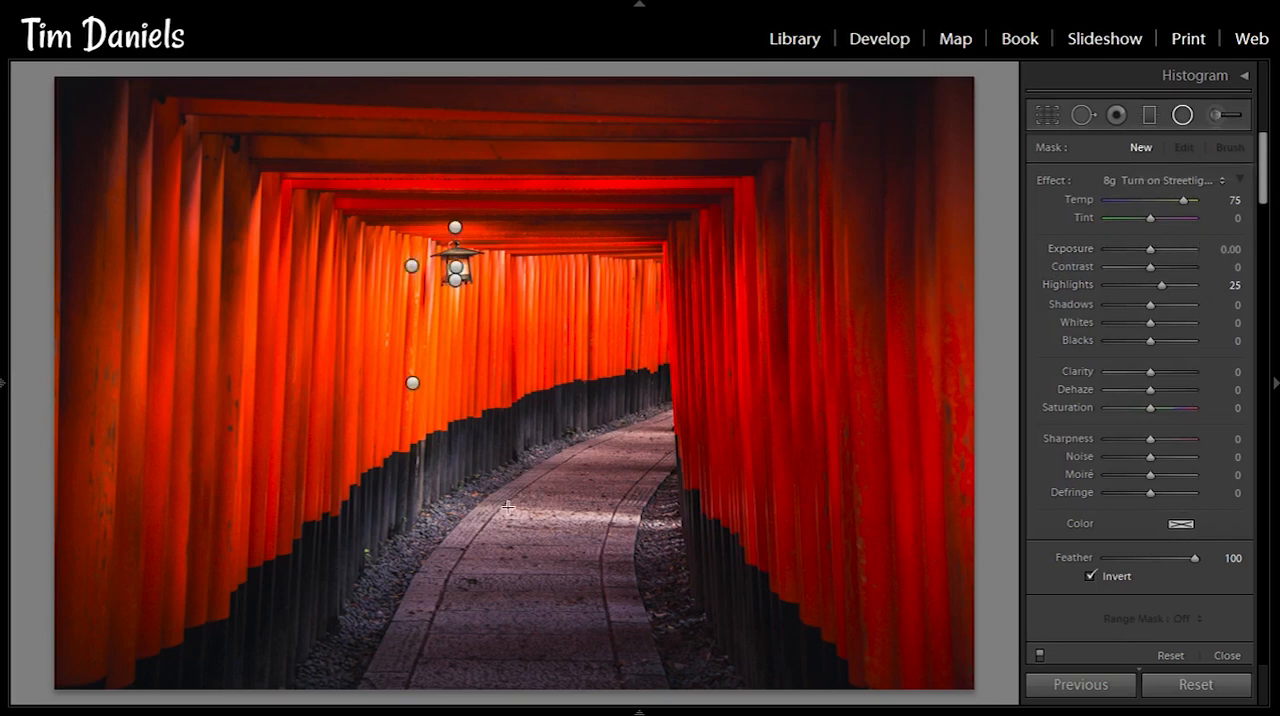
{"action": "mouse_move", "coordinate": [505, 508]}
{"action": "left_mouse_down"}
{"action": "mouse_move", "coordinate": [655, 537]}
{"action": "mouse_move", "coordinate": [677, 512]}
{"action": "left_mouse_up"}
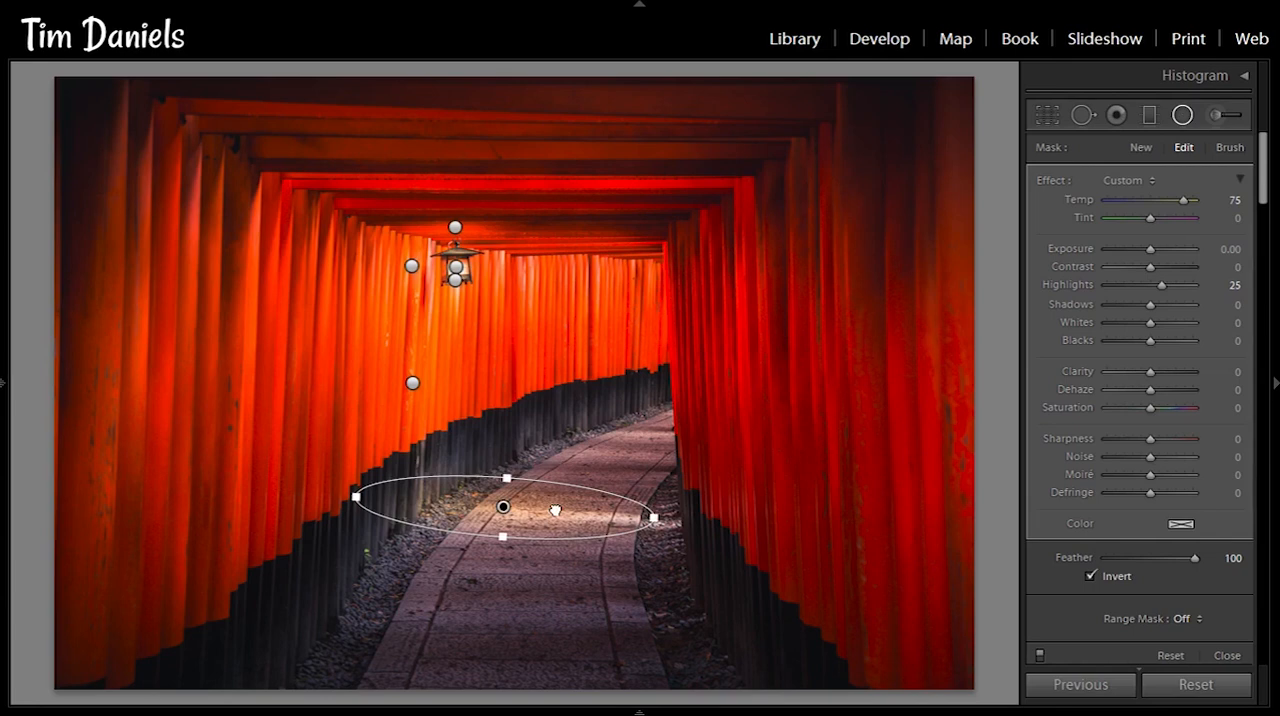
{"action": "left_click_drag", "start_coordinate": [506, 506], "coordinate": [558, 501]}
{"action": "left_click_drag", "start_coordinate": [717, 521], "coordinate": [721, 518]}
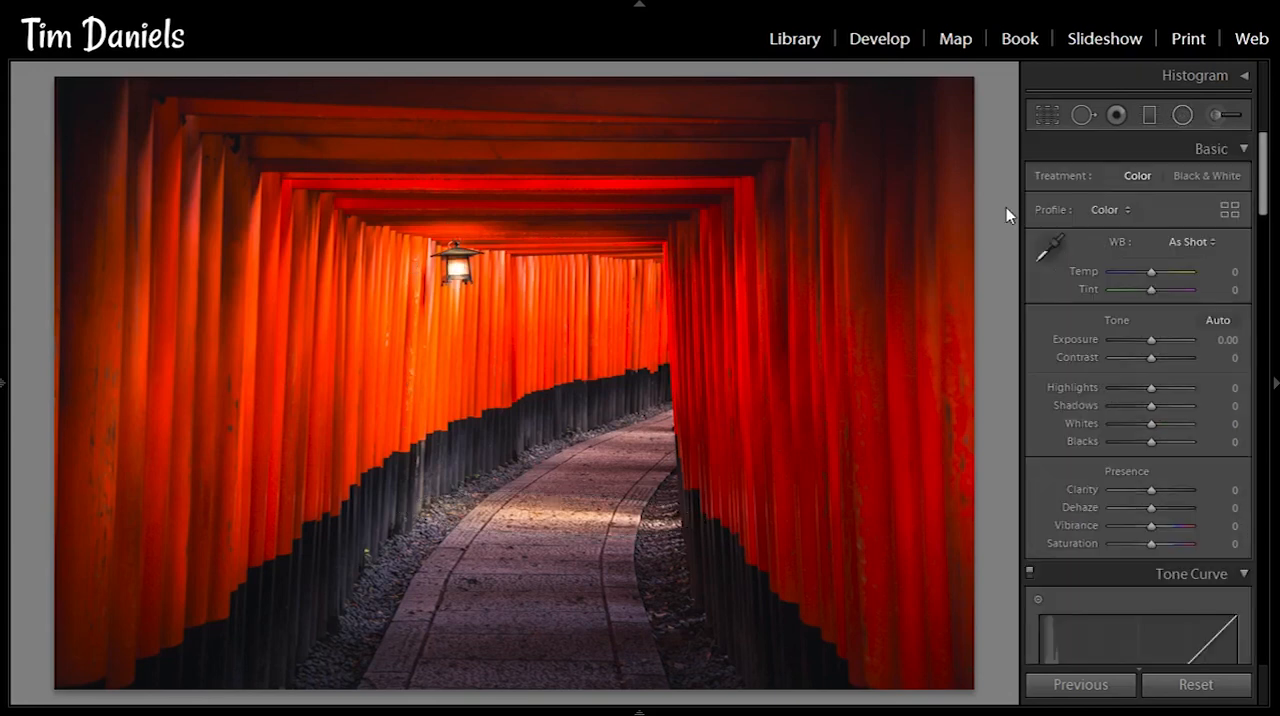
- Compare the lantern photo before and after the edits, and go to the next photo
{"action": "key", "text": "backslash"}
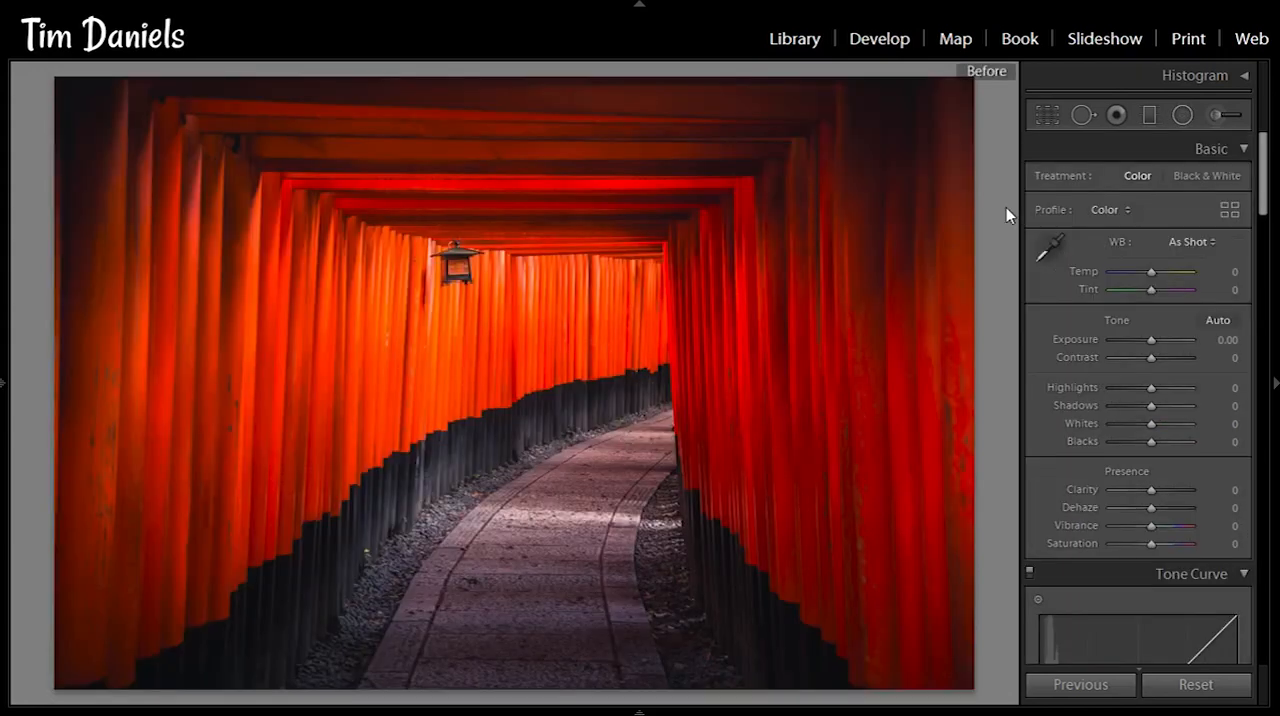
{"action": "key", "text": "backslash"}
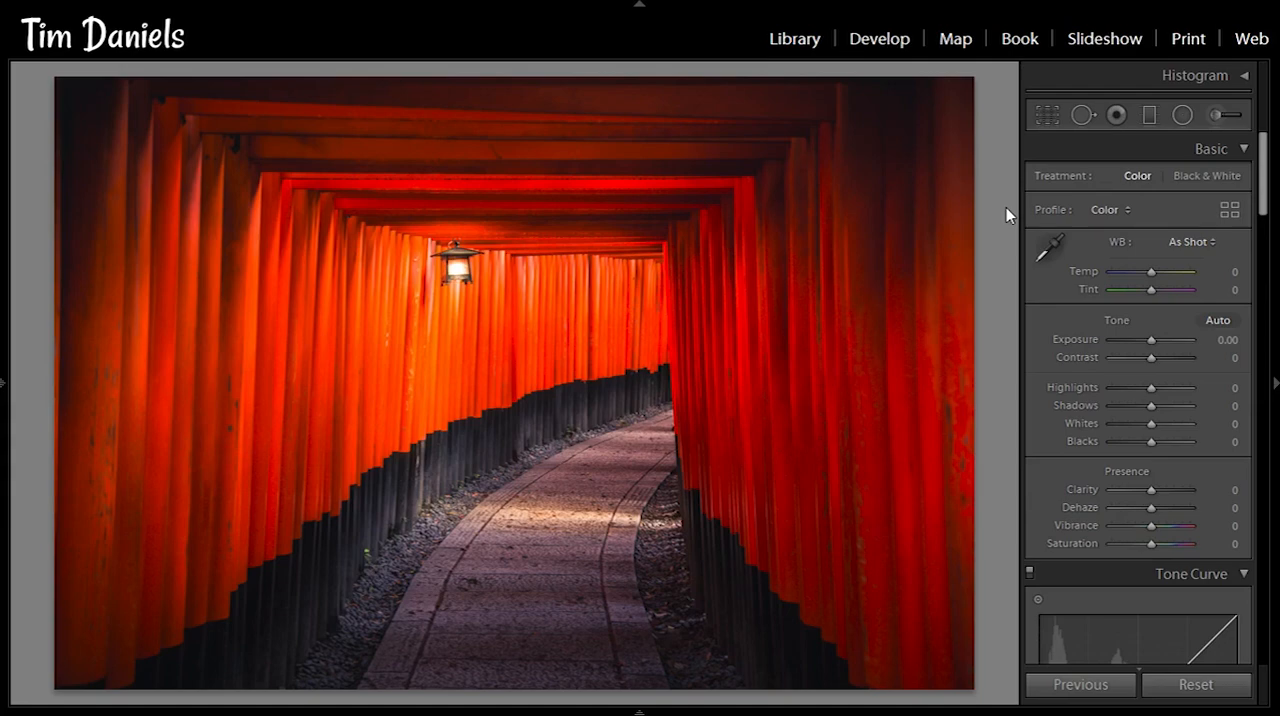
{"action": "key", "text": "Right"}
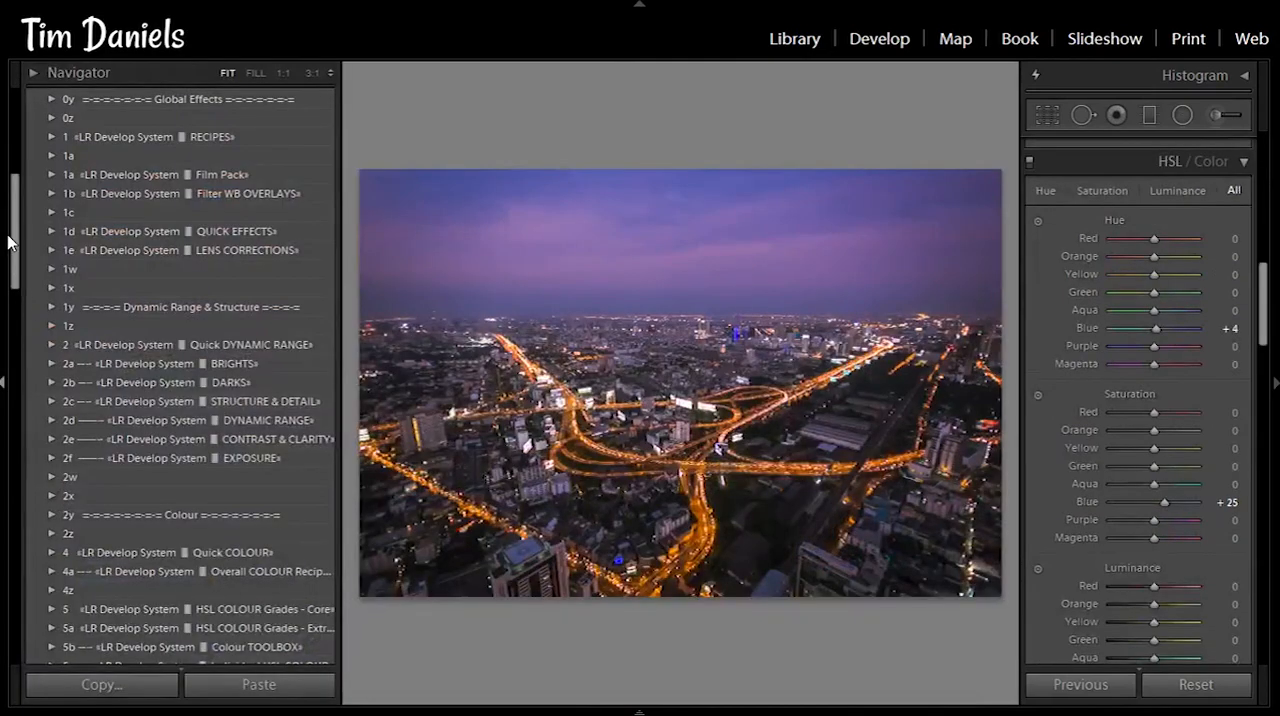
- Apply the "9c Add Streetlight Cloud Glow +" preset from the 5a HSL COLOUR Grades collection to the cityscape photo
{"action": "left_click_drag", "start_coordinate": [17, 239], "coordinate": [17, 302]}
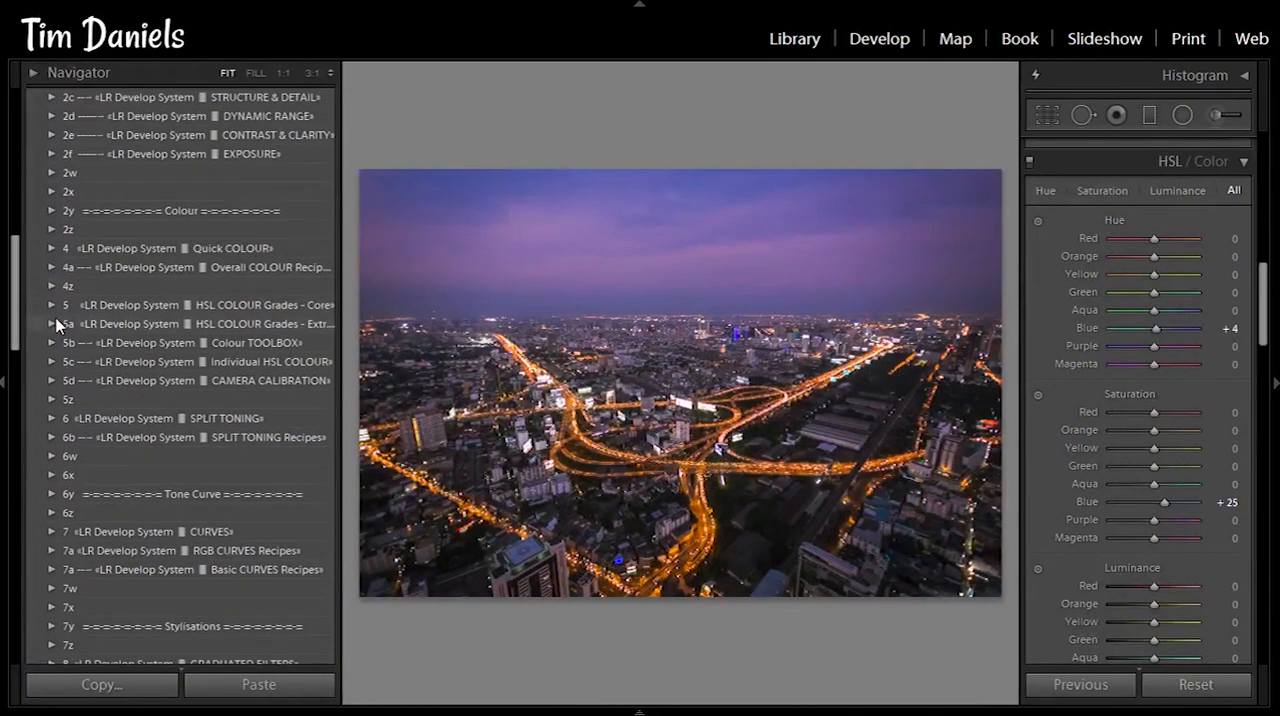
{"action": "left_click", "coordinate": [52, 324]}
{"action": "scroll", "coordinate": [23, 262], "scroll_direction": "down", "scroll_amount": 5}
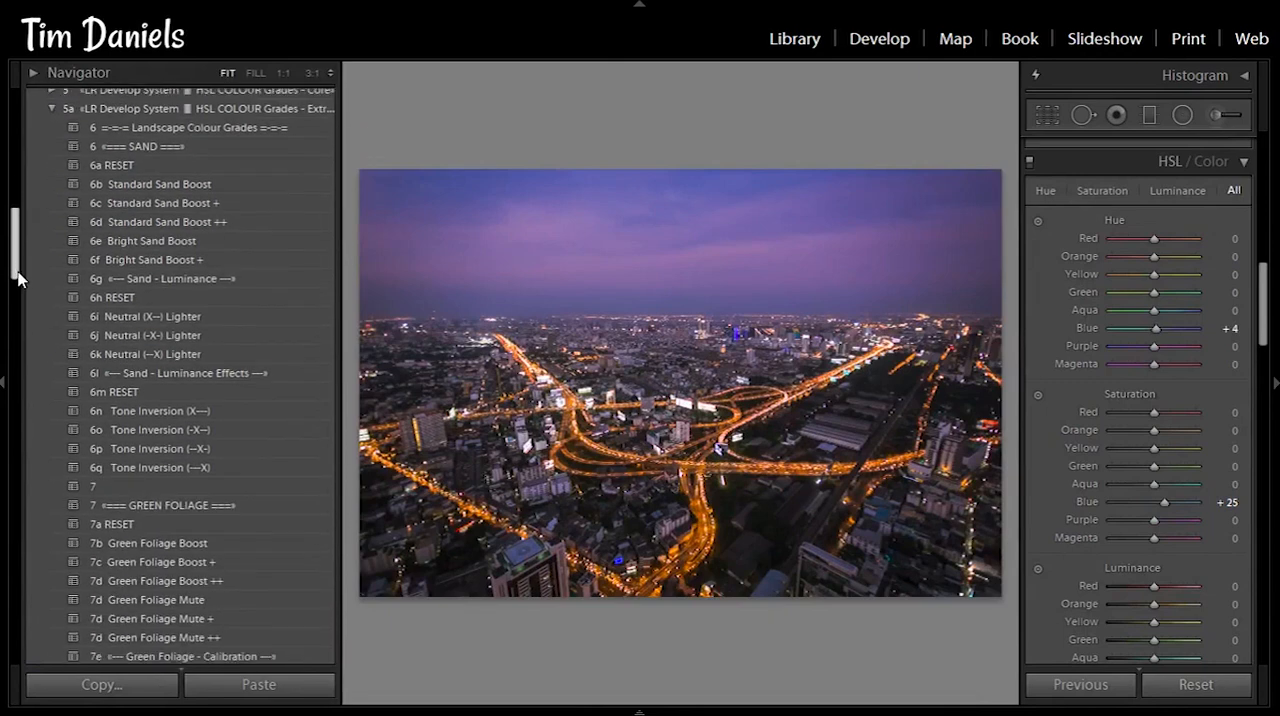
{"action": "left_click_drag", "start_coordinate": [17, 280], "coordinate": [26, 413]}
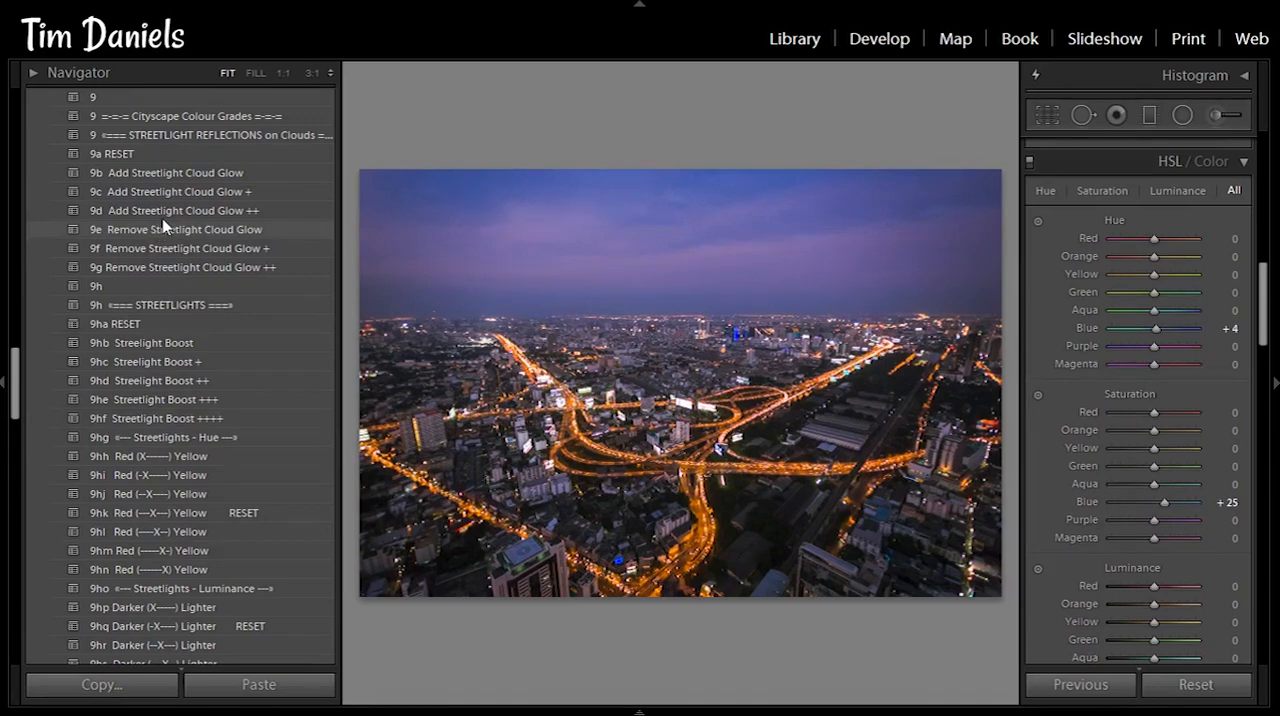
{"action": "left_click", "coordinate": [157, 192]}
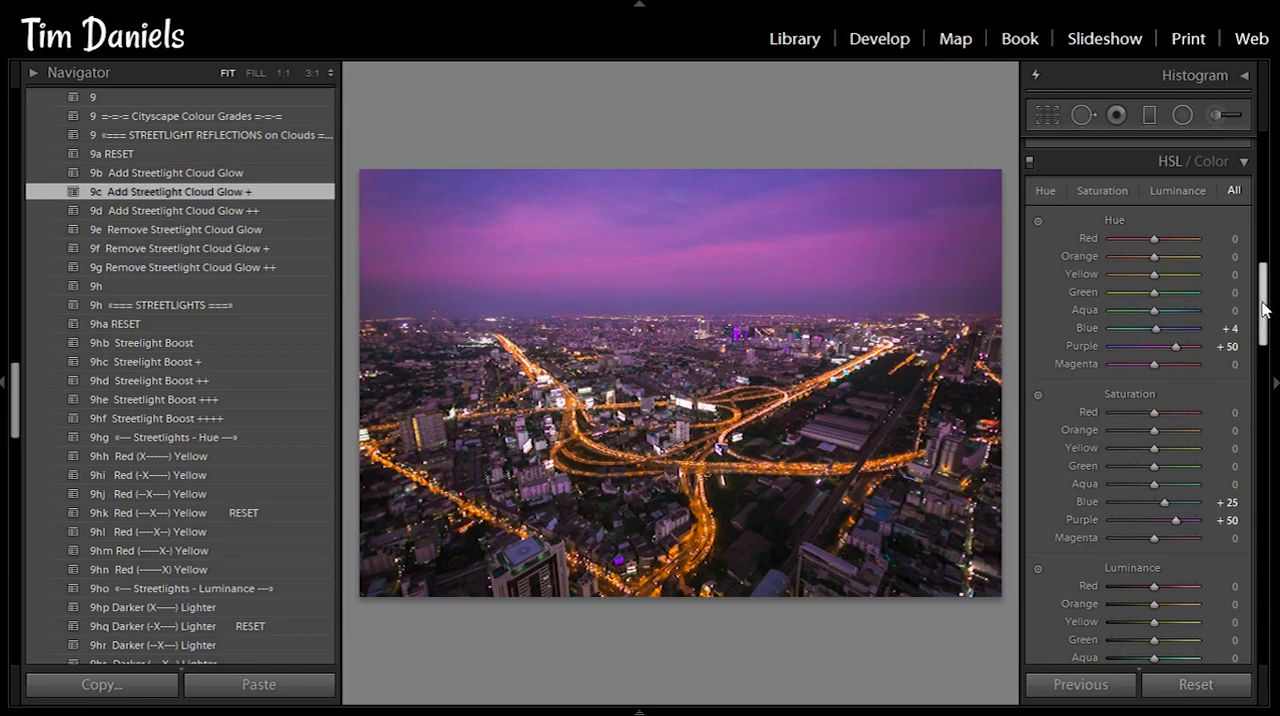
- Apply the "9hf Streetlight Boost ++++" preset to the cityscape and hide the preset list to enlarge the photo
{"action": "left_click_drag", "start_coordinate": [1263, 305], "coordinate": [1264, 323]}
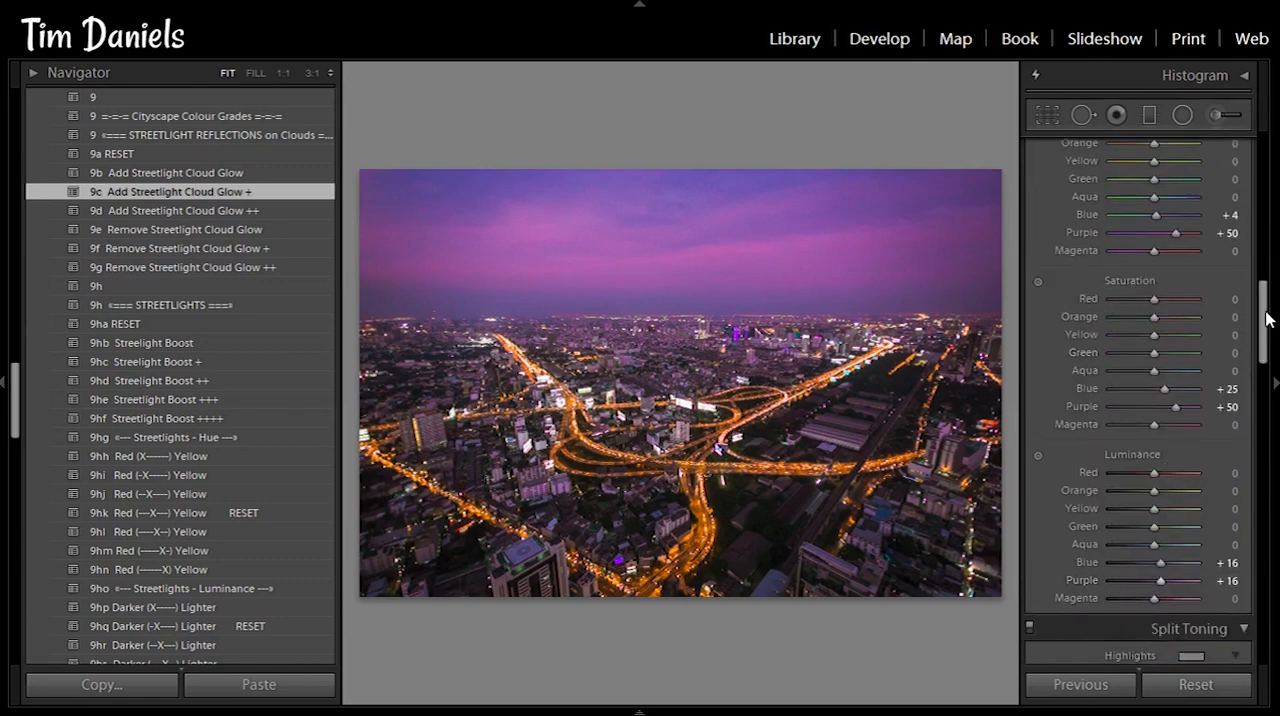
{"action": "left_click_drag", "start_coordinate": [1263, 309], "coordinate": [1263, 301]}
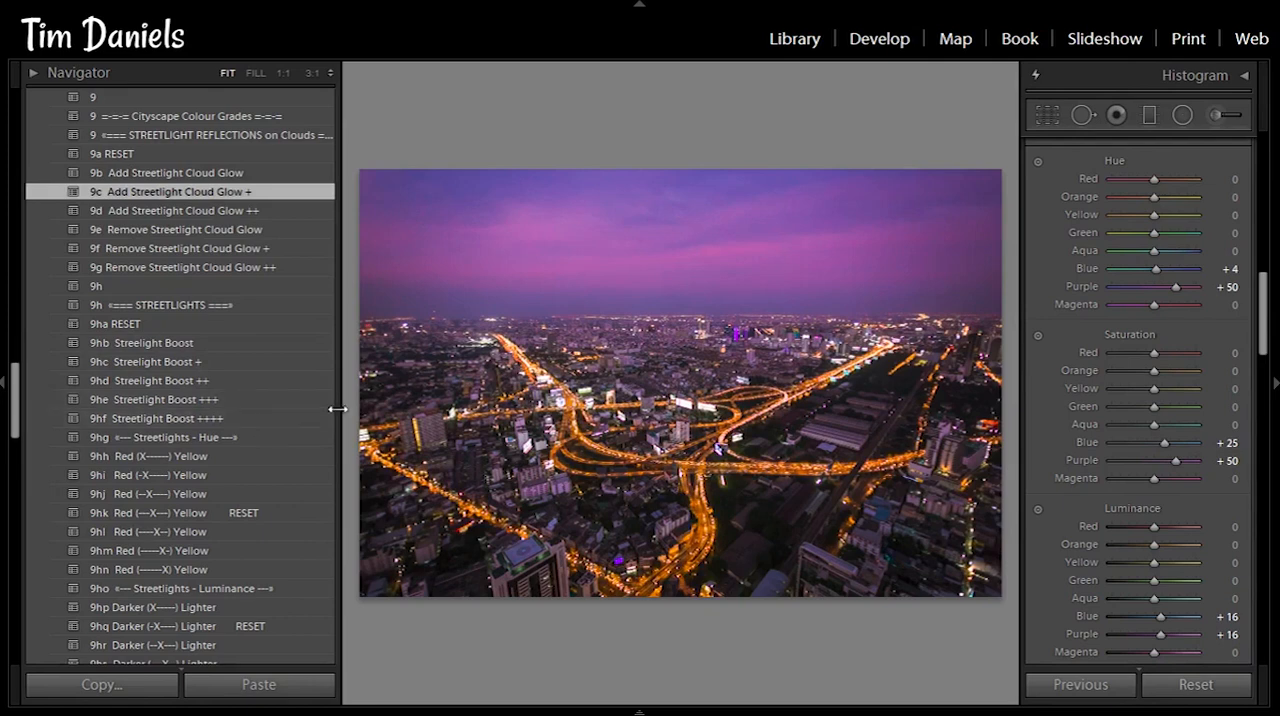
{"action": "left_click", "coordinate": [296, 419]}
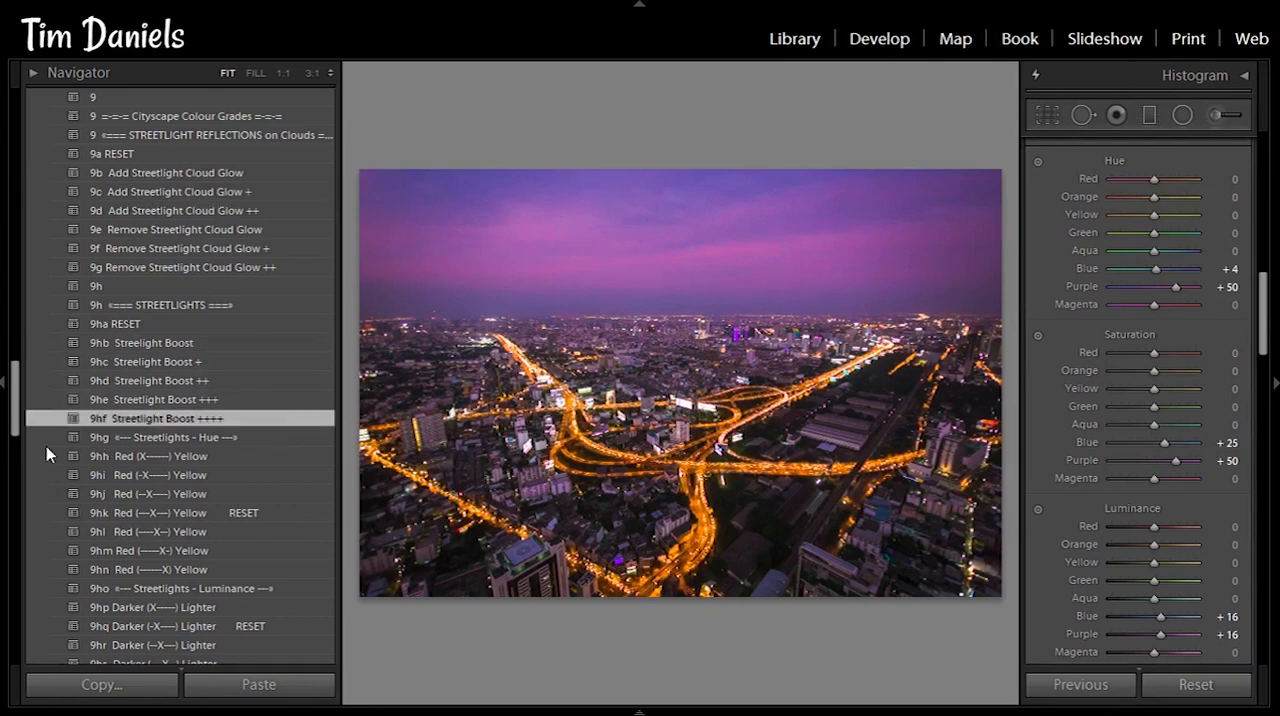
{"action": "left_click", "coordinate": [2, 407]}
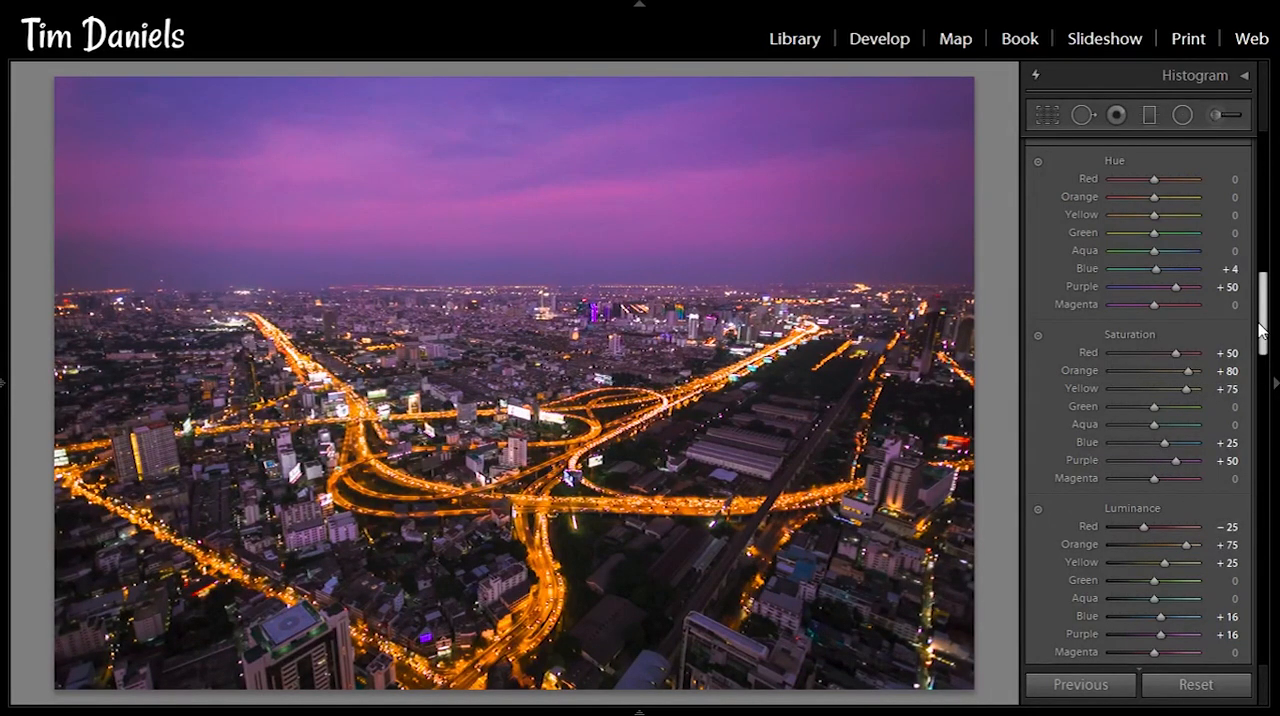
- Compare the cityscape with the HSL adjustments switched off and back on
{"action": "left_click_drag", "start_coordinate": [1262, 318], "coordinate": [1263, 302]}
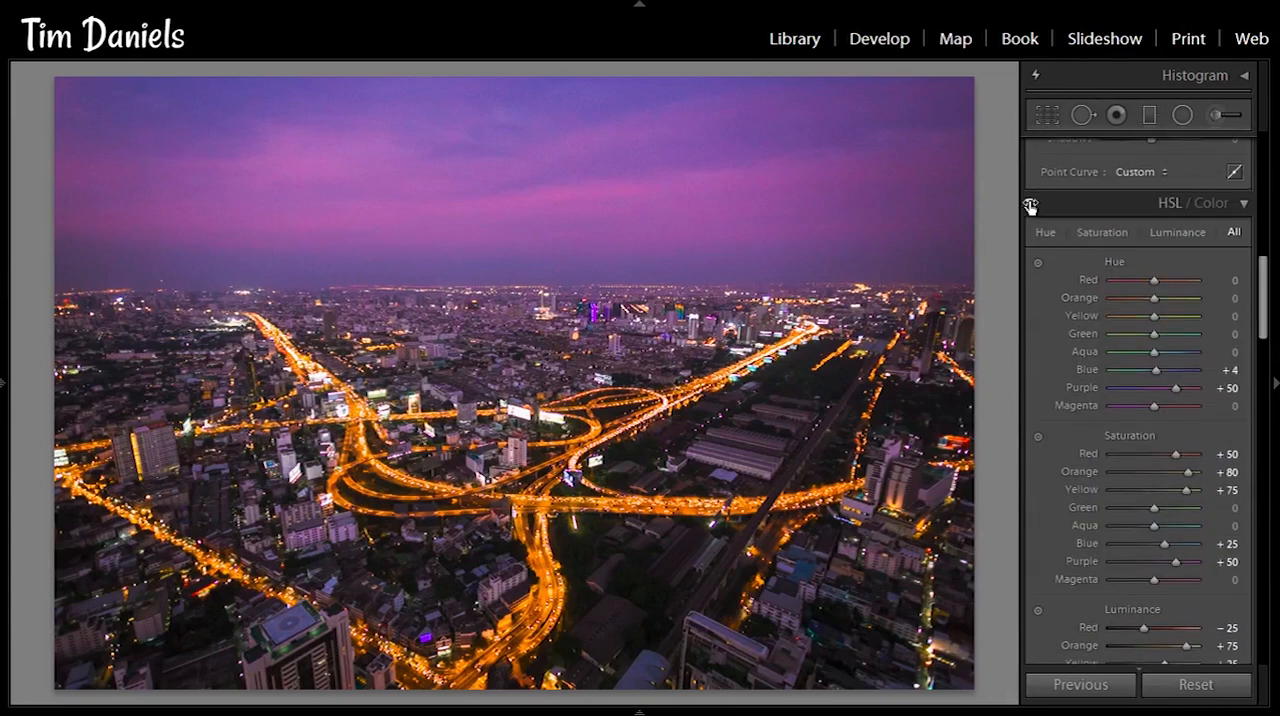
{"action": "left_click", "coordinate": [1030, 205]}
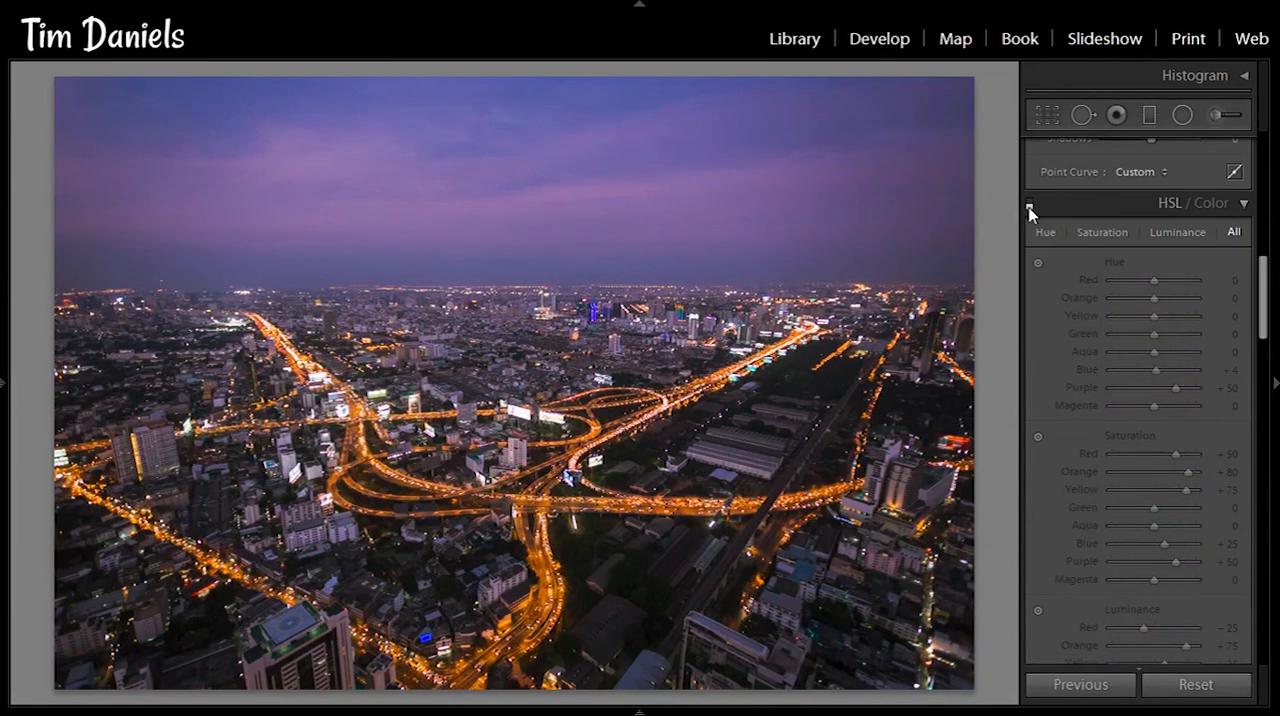
{"action": "left_click", "coordinate": [1030, 206]}
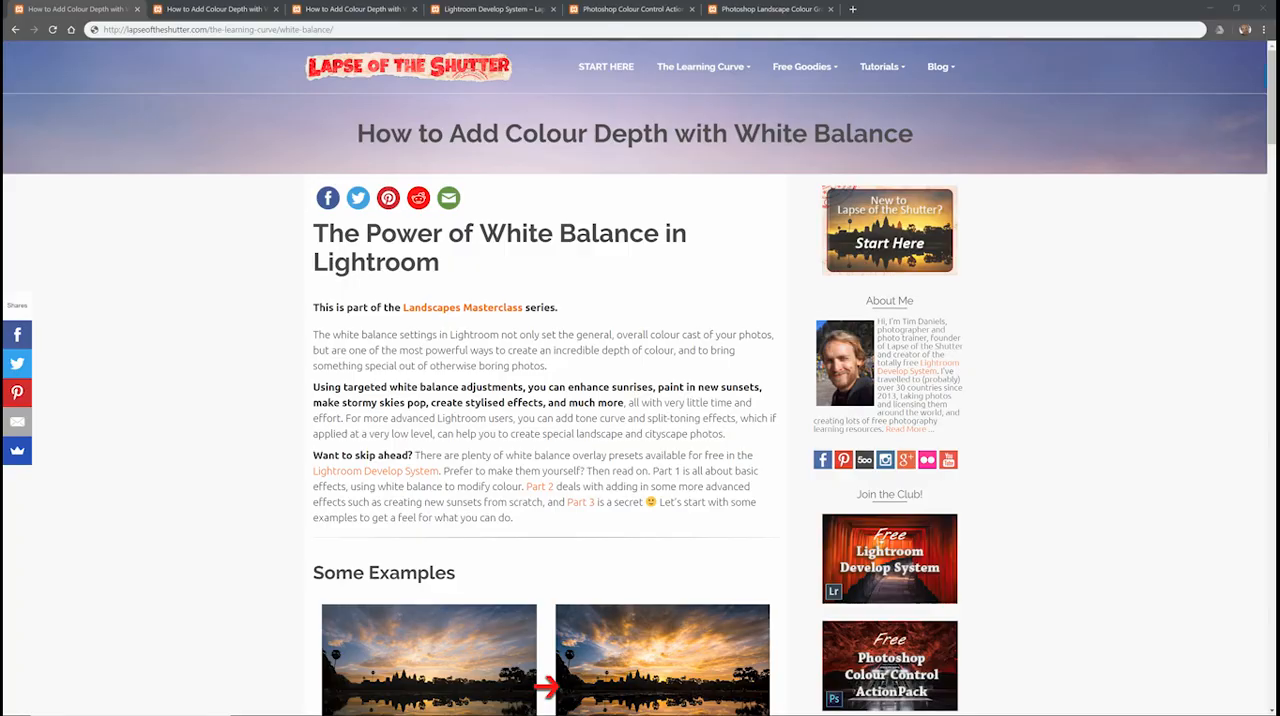
- Switch to the web browser and look through the before-and-after examples in parts 1 and 3 of the white balance tutorial
{"action": "left_click_drag", "start_coordinate": [1271, 83], "coordinate": [1271, 103]}
{"action": "scroll", "coordinate": [1015, 181], "scroll_direction": "down", "scroll_amount": 4}
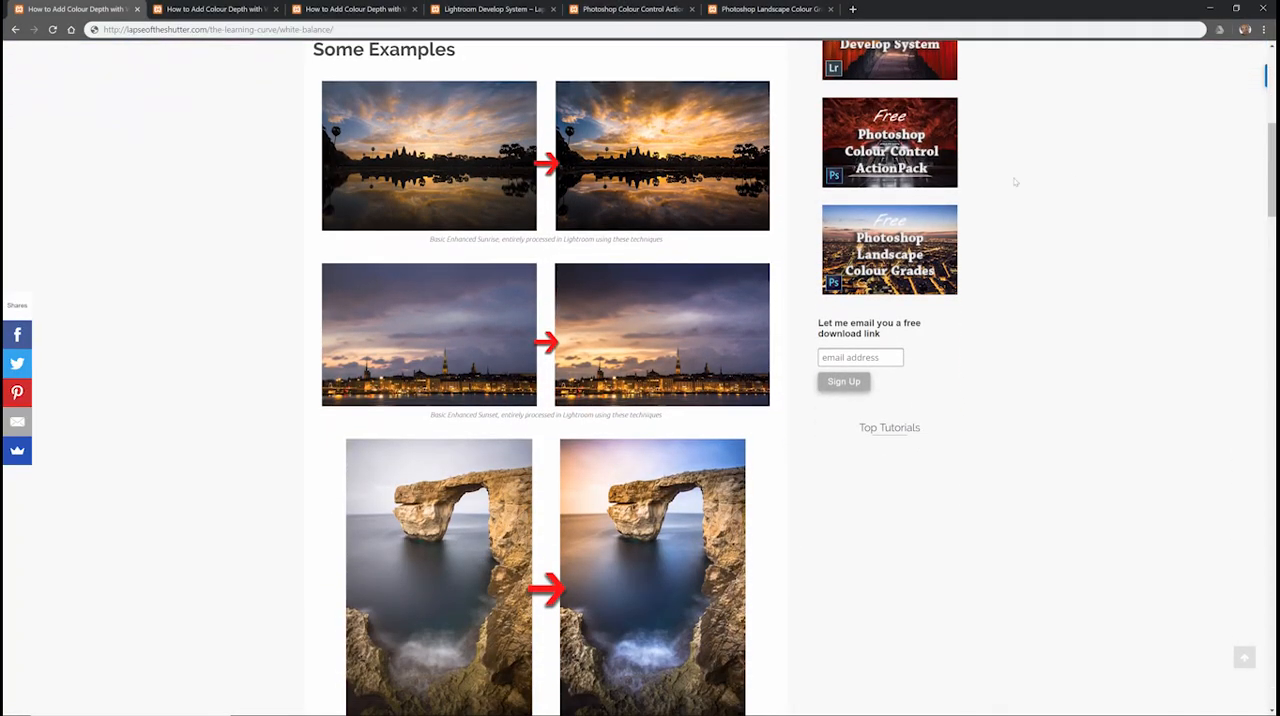
{"action": "left_click", "coordinate": [400, 7]}
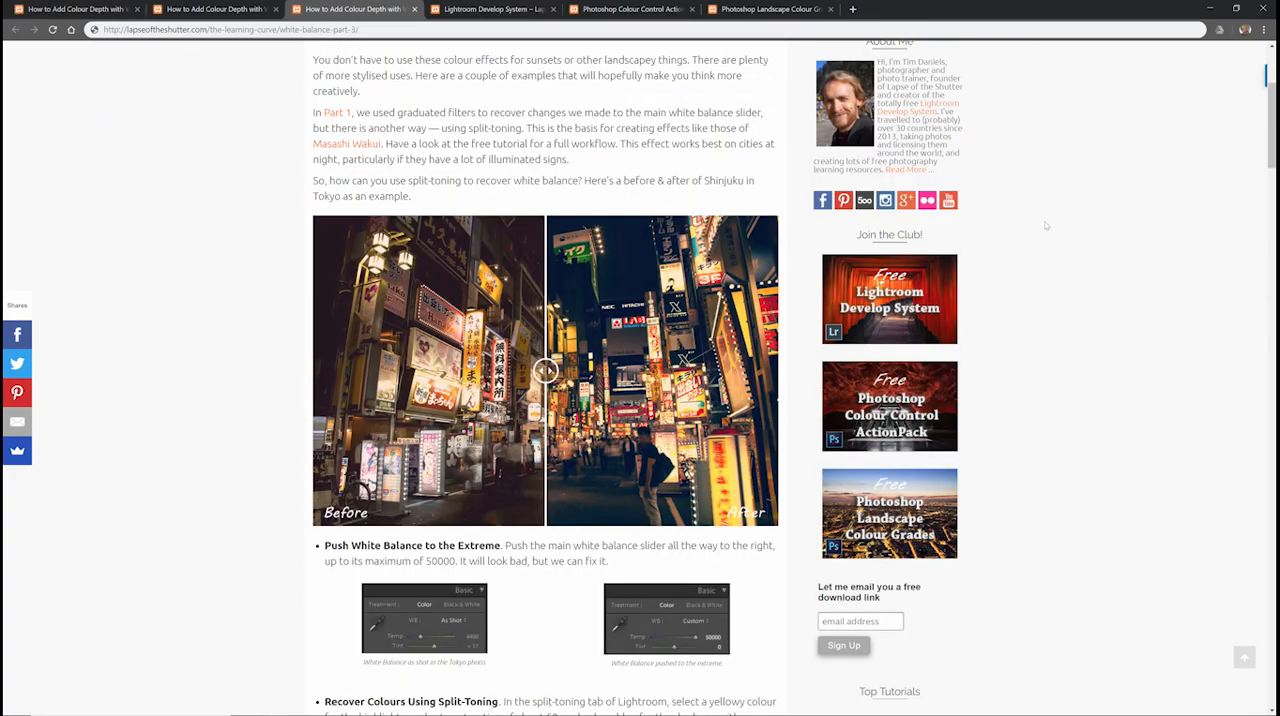
{"action": "mouse_move", "coordinate": [1268, 132]}
{"action": "left_mouse_down"}
{"action": "mouse_move", "coordinate": [1268, 114]}
{"action": "mouse_move", "coordinate": [1268, 134]}
{"action": "left_mouse_up"}
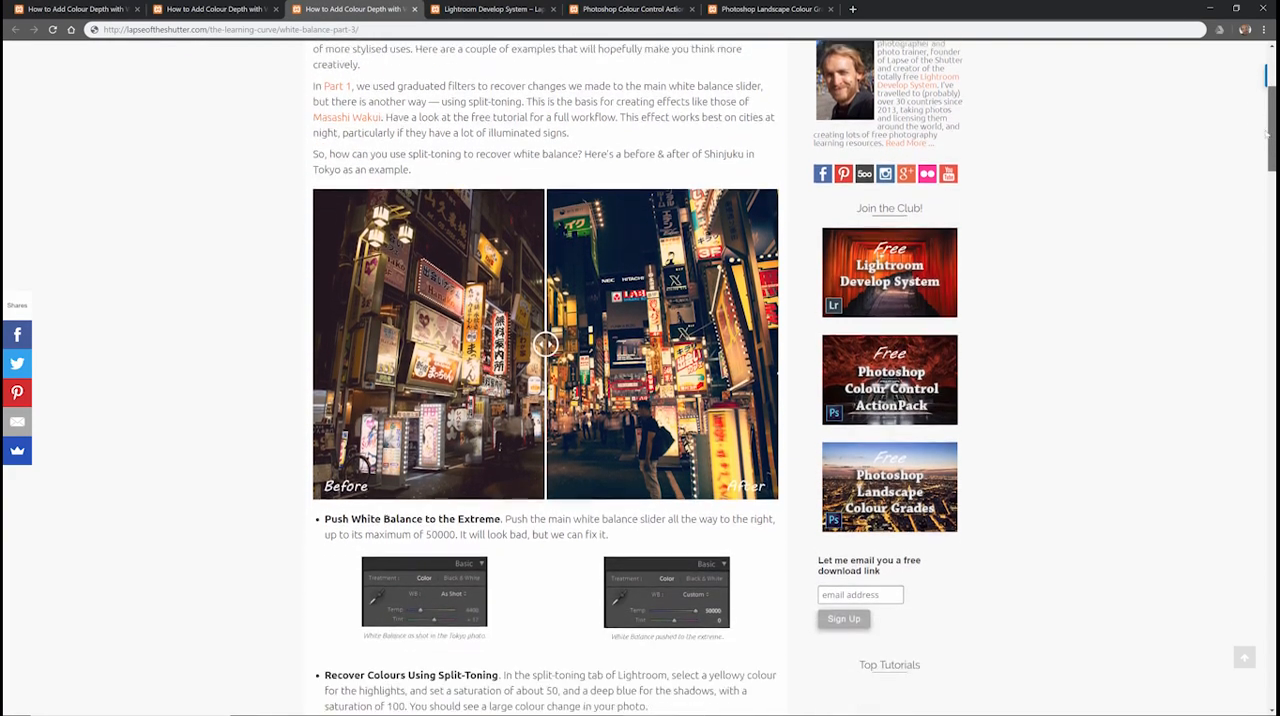
{"action": "scroll", "coordinate": [1268, 134], "scroll_direction": "down", "scroll_amount": 4}
- View the pages for the Lightroom Develop System, Photoshop Colour Control ActionPack and Photoshop Landscape Colour Grades
{"action": "left_click", "coordinate": [494, 8]}
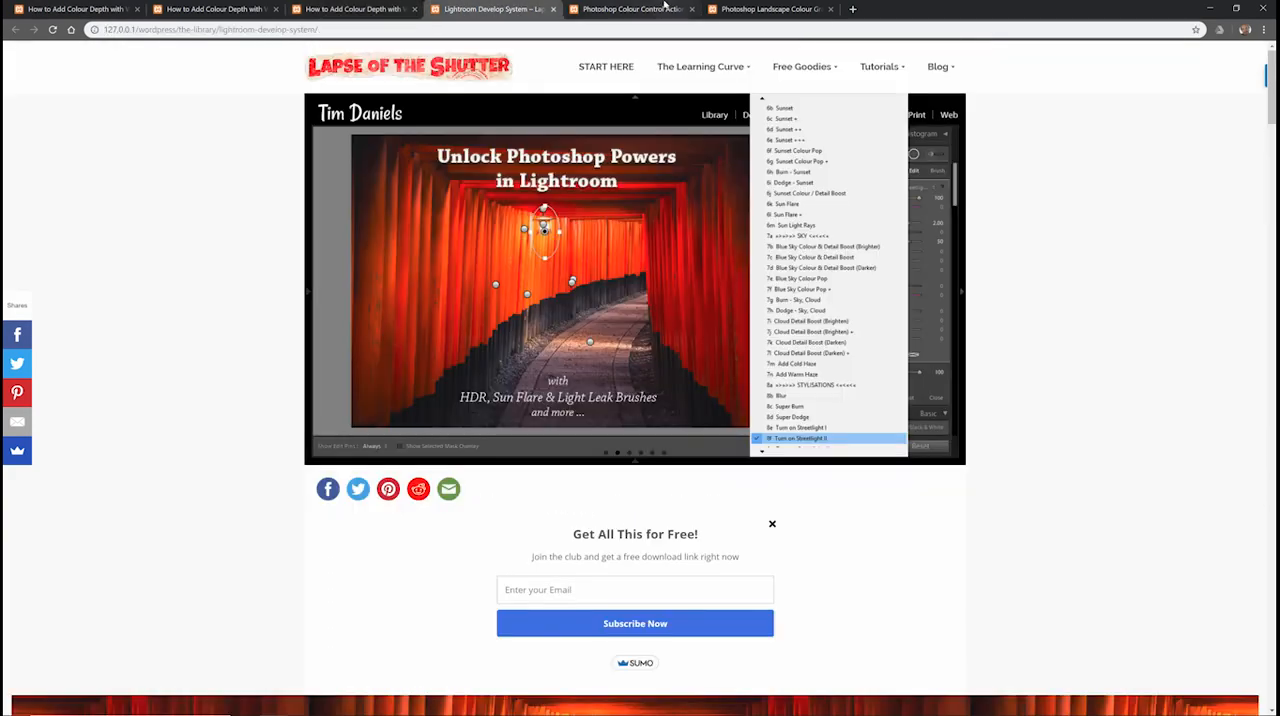
{"action": "left_click", "coordinate": [668, 8]}
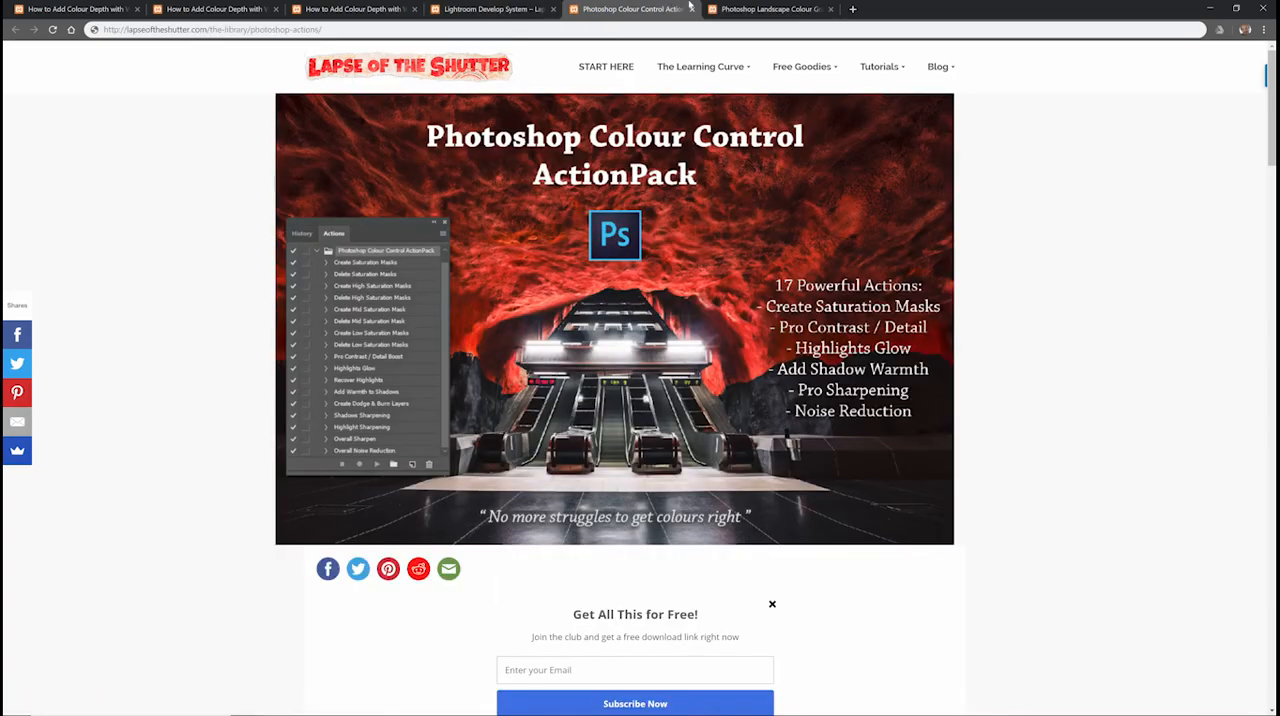
{"action": "left_click", "coordinate": [770, 8]}
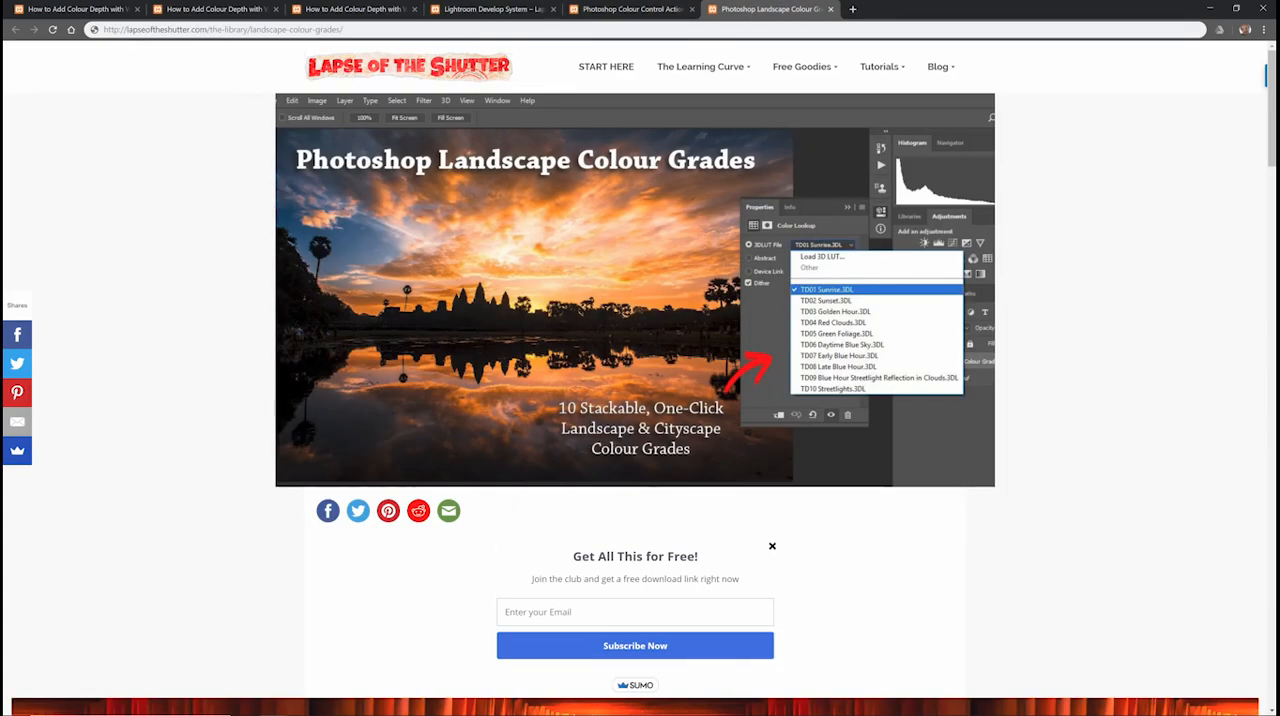